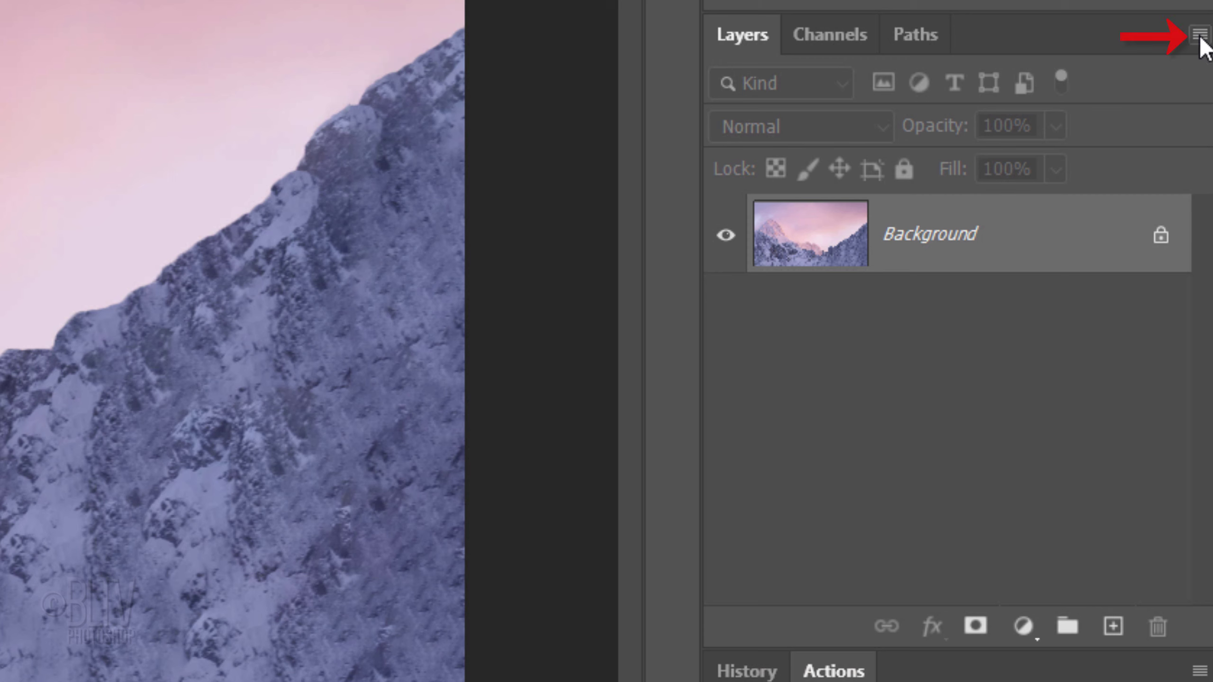
Step: Convert the Background layer to a smart object and duplicate it
{"action": "left_click", "coordinate": [1200, 38]}
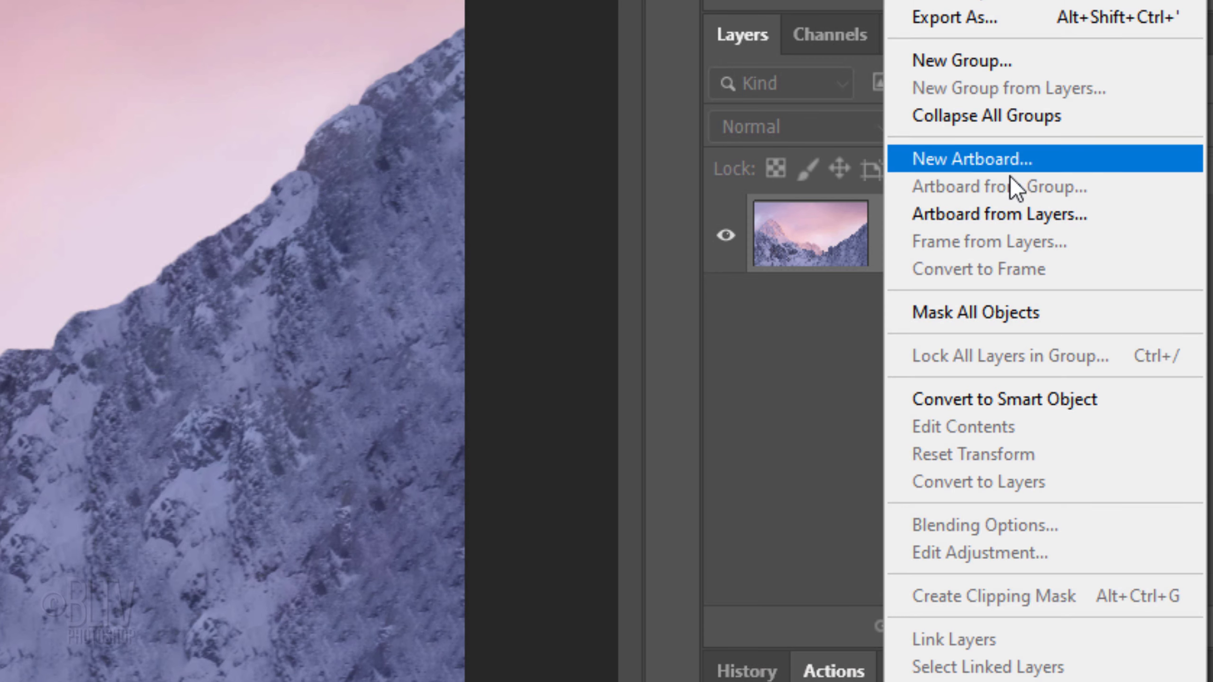
{"action": "left_click", "coordinate": [983, 403]}
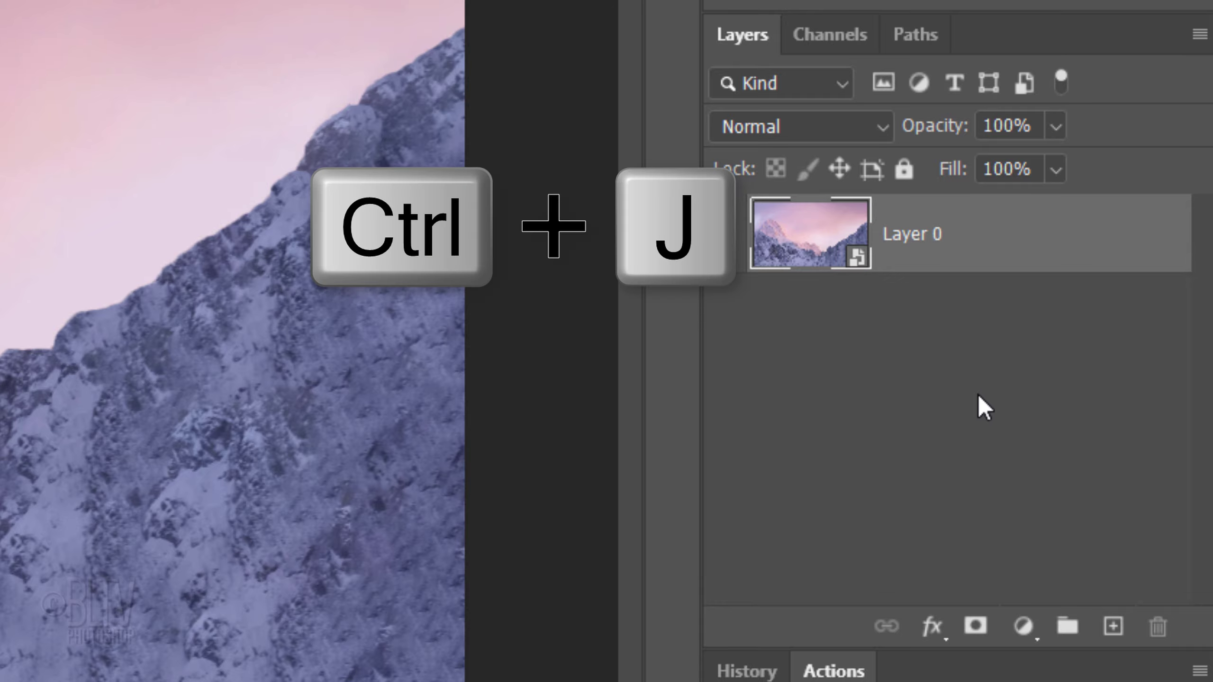
{"action": "key", "text": "ctrl+j"}
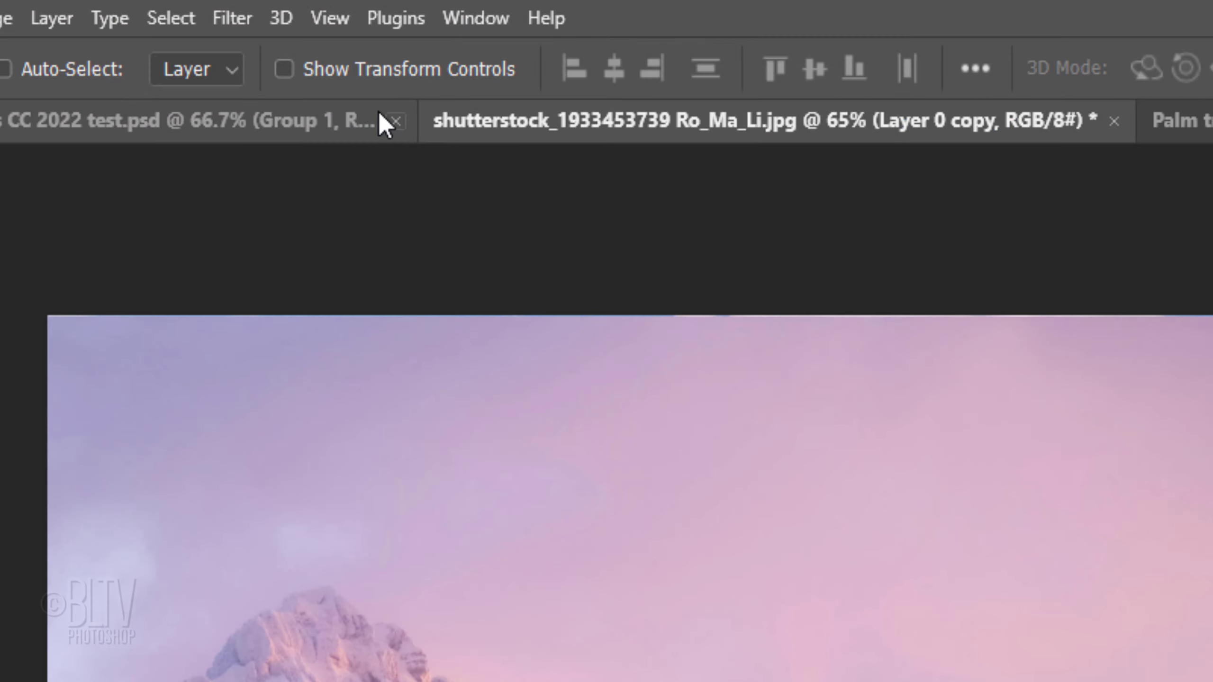
Step: Apply a Gaussian Blur with a 6.0 pixel radius to the duplicated layer
{"action": "left_click", "coordinate": [233, 18]}
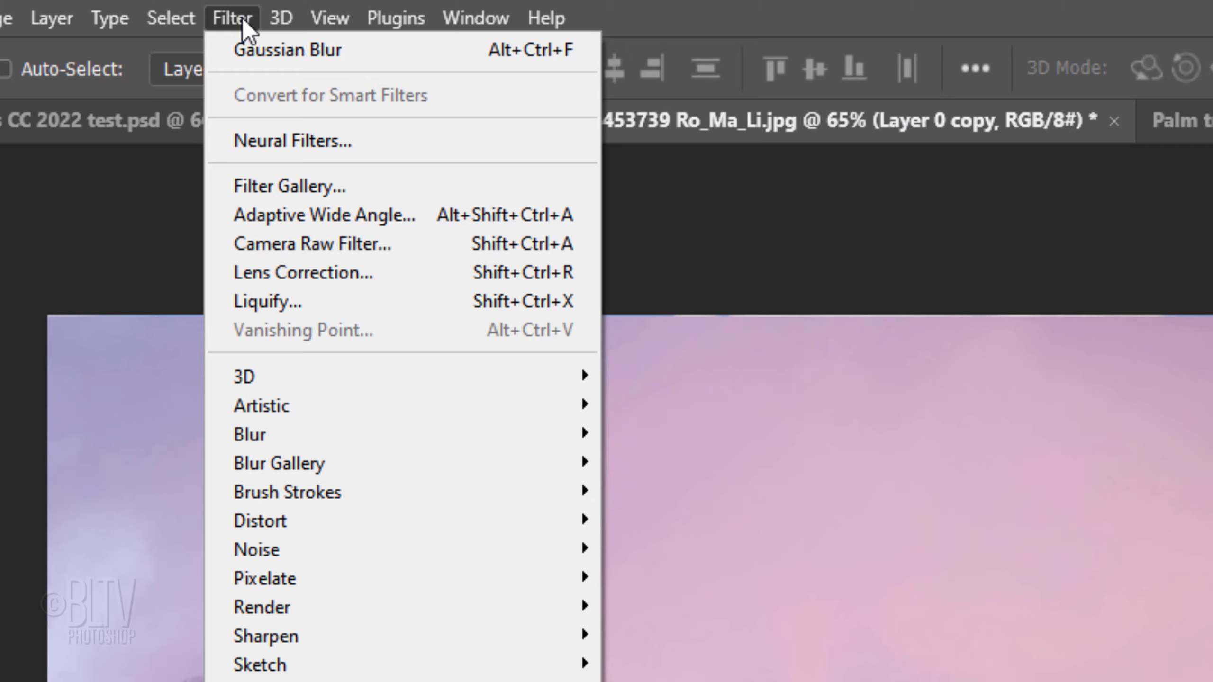
{"action": "mouse_move", "coordinate": [269, 436]}
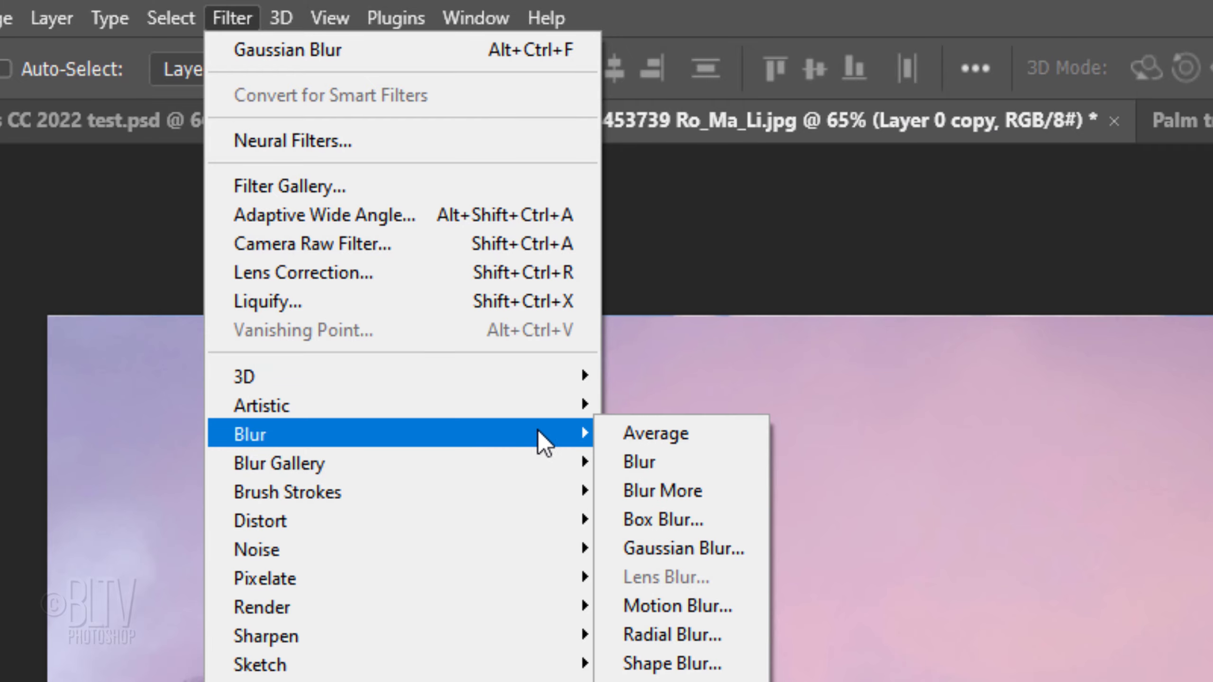
{"action": "left_click", "coordinate": [668, 547]}
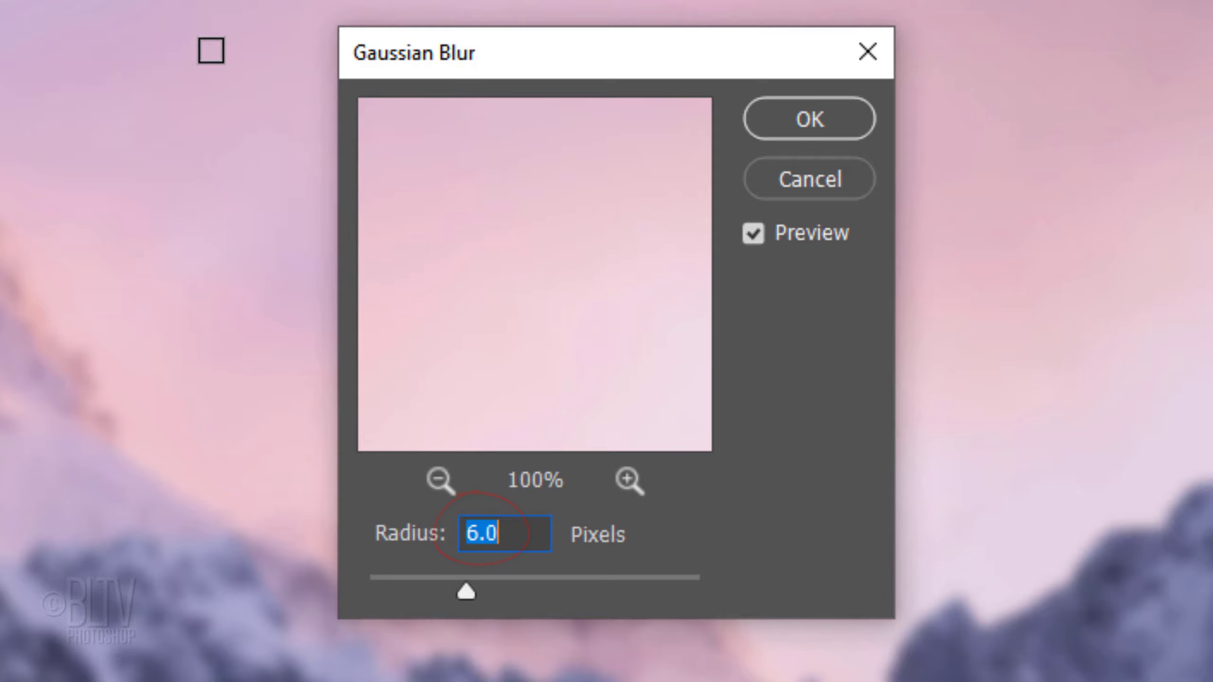
{"action": "left_click", "coordinate": [807, 117]}
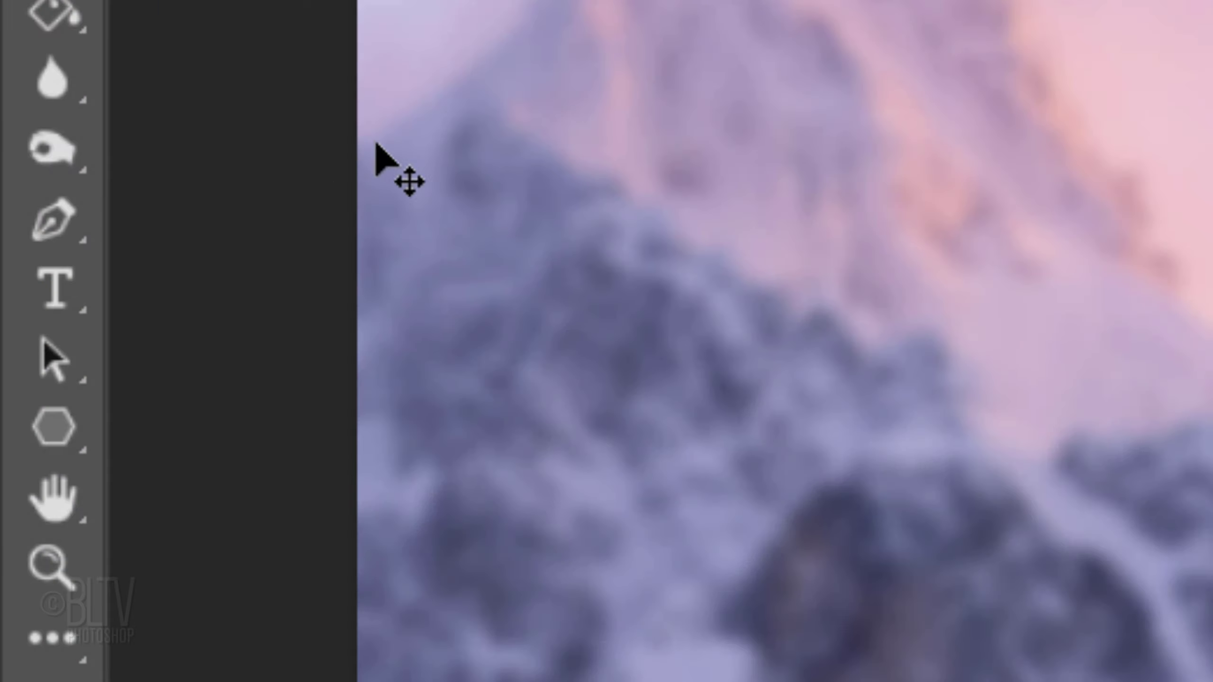
Step: With the Pen tool, draw a closed four-point path enclosing a slanted strip on the image's right side
{"action": "left_click", "coordinate": [58, 237]}
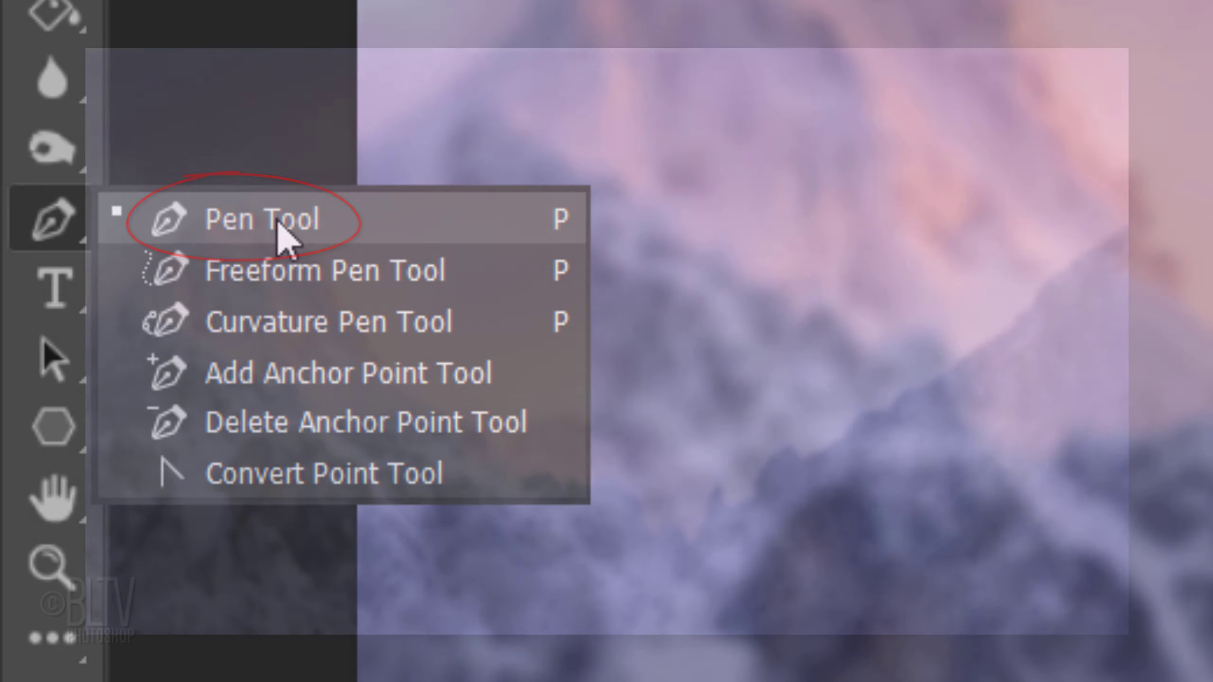
{"action": "left_click", "coordinate": [281, 222]}
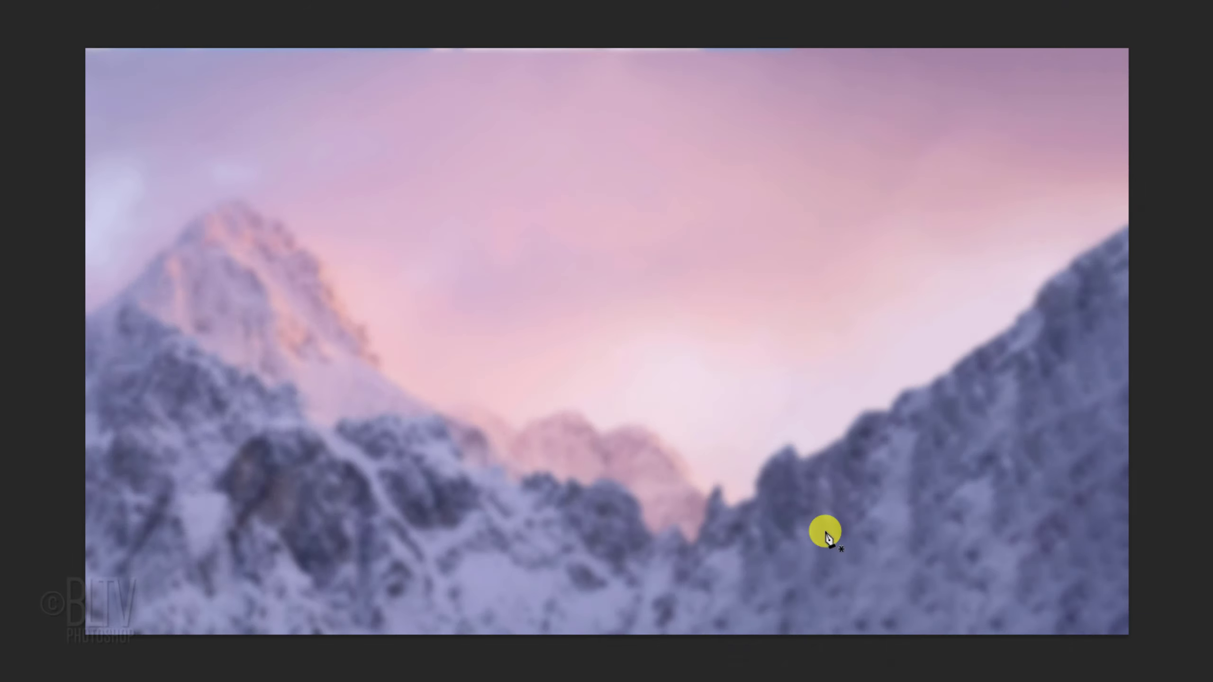
{"action": "left_click", "coordinate": [927, 654]}
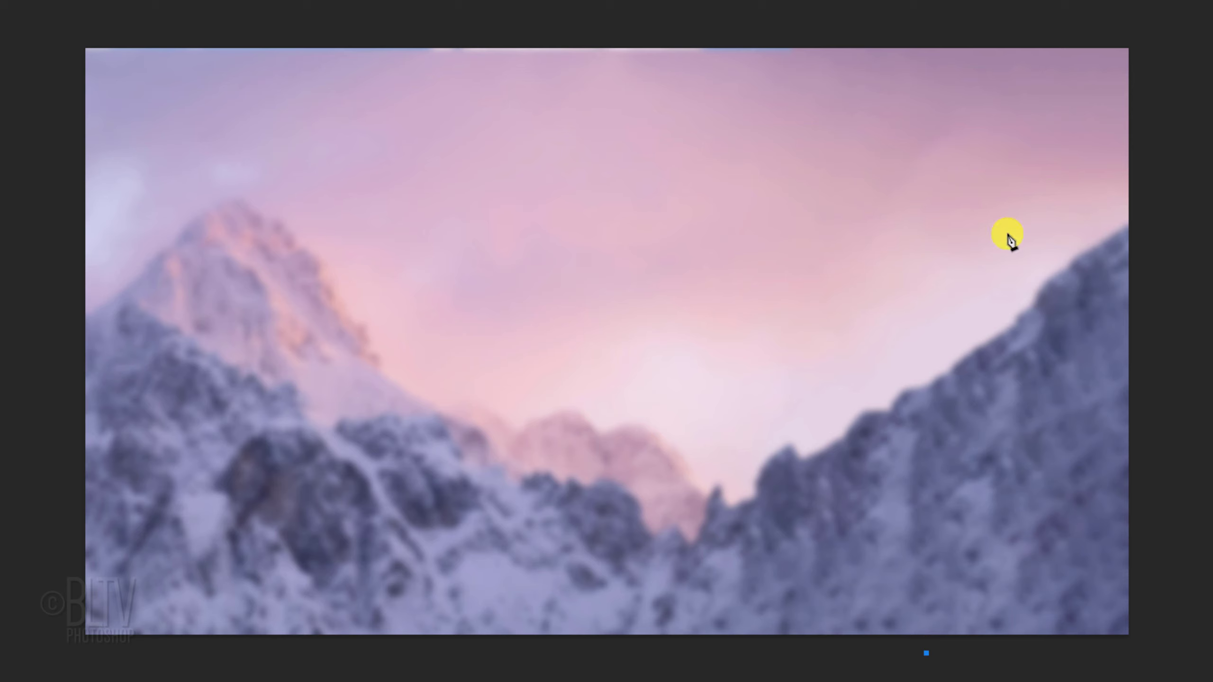
{"action": "left_click", "coordinate": [1078, 10]}
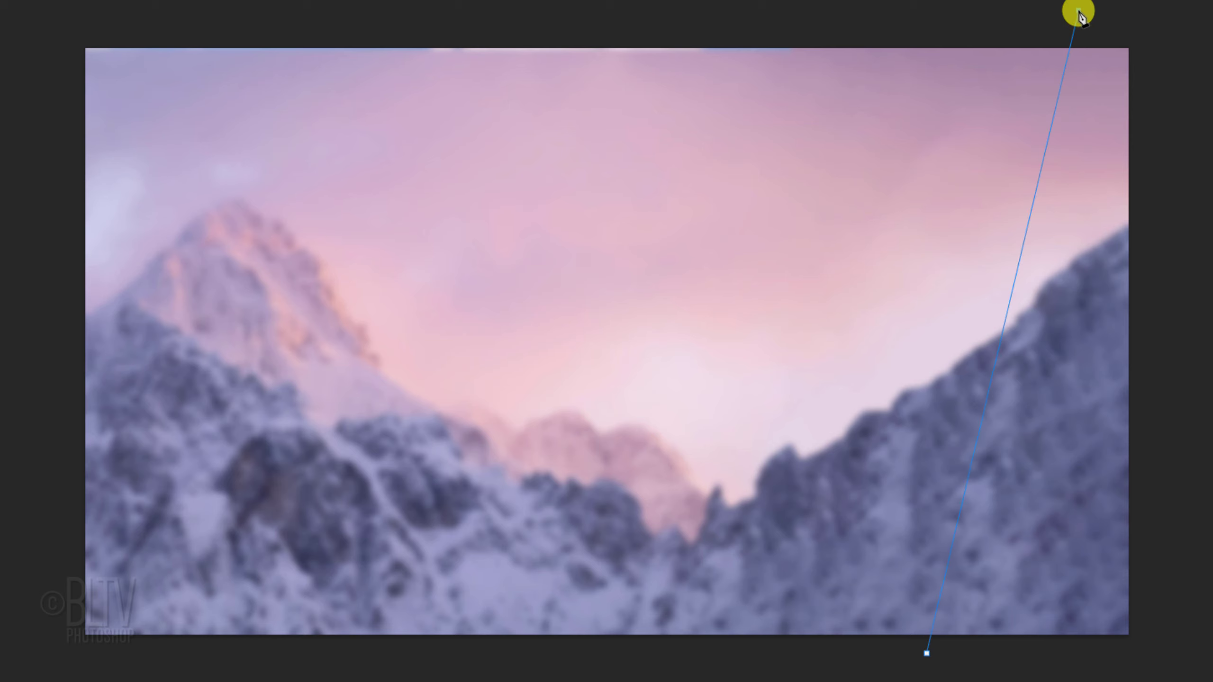
{"action": "left_click", "coordinate": [1159, 11]}
{"action": "left_click", "coordinate": [1174, 656]}
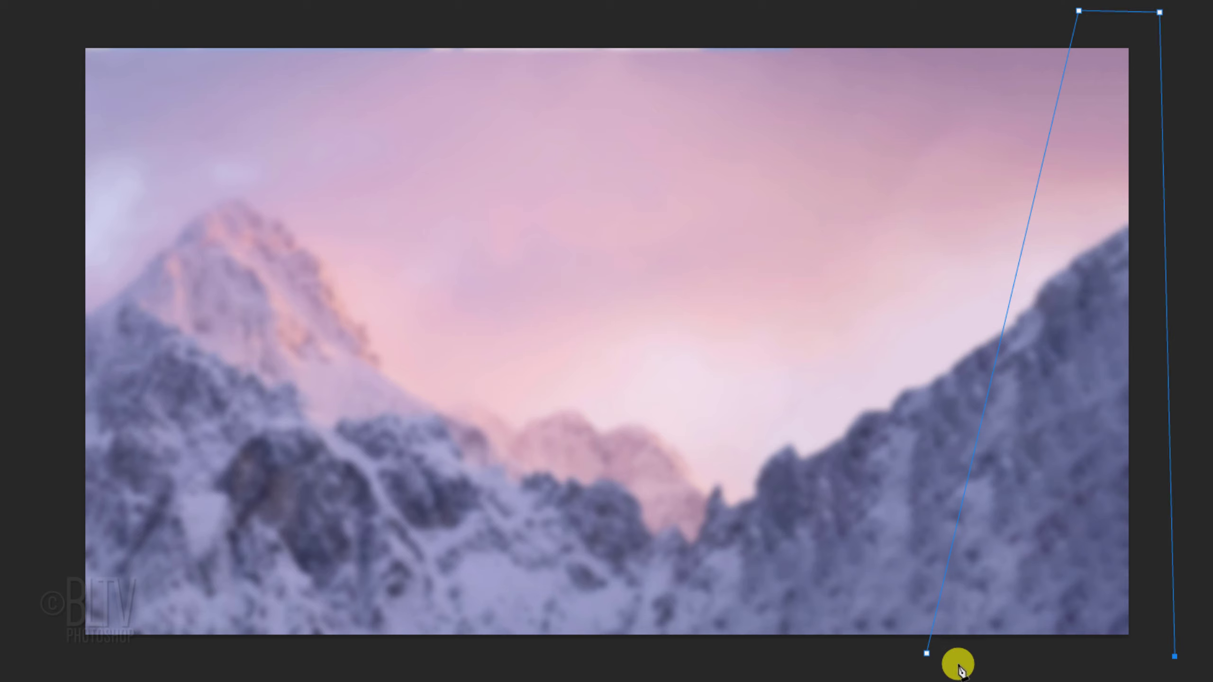
{"action": "left_click", "coordinate": [927, 653]}
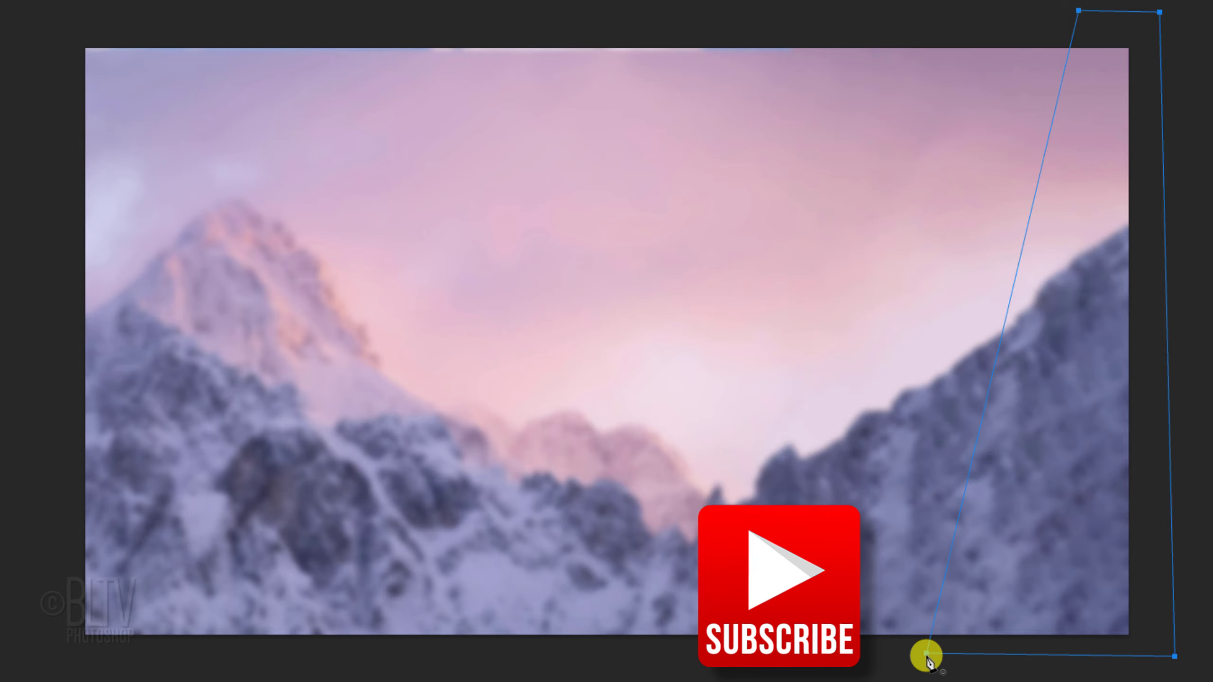
Step: Turn the path into a selection with 0 pixel feather and add it as a layer mask to the blurred copy
{"action": "right_click", "coordinate": [1011, 310]}
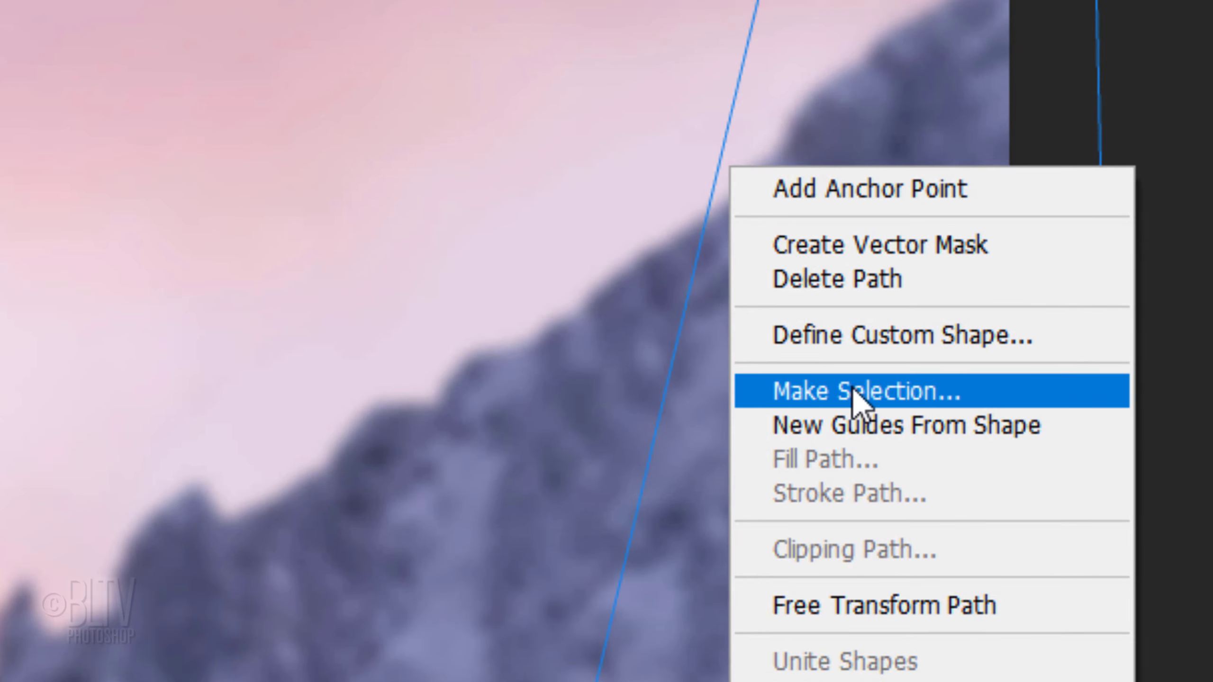
{"action": "left_click", "coordinate": [855, 396]}
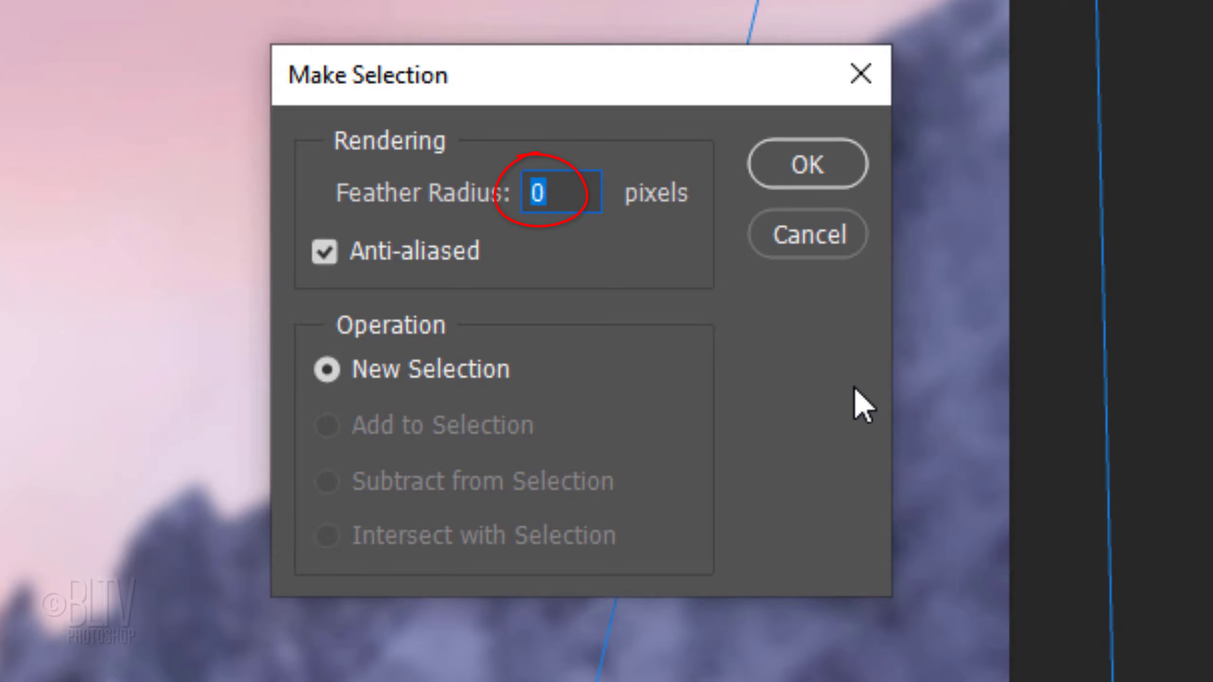
{"action": "left_click", "coordinate": [802, 169]}
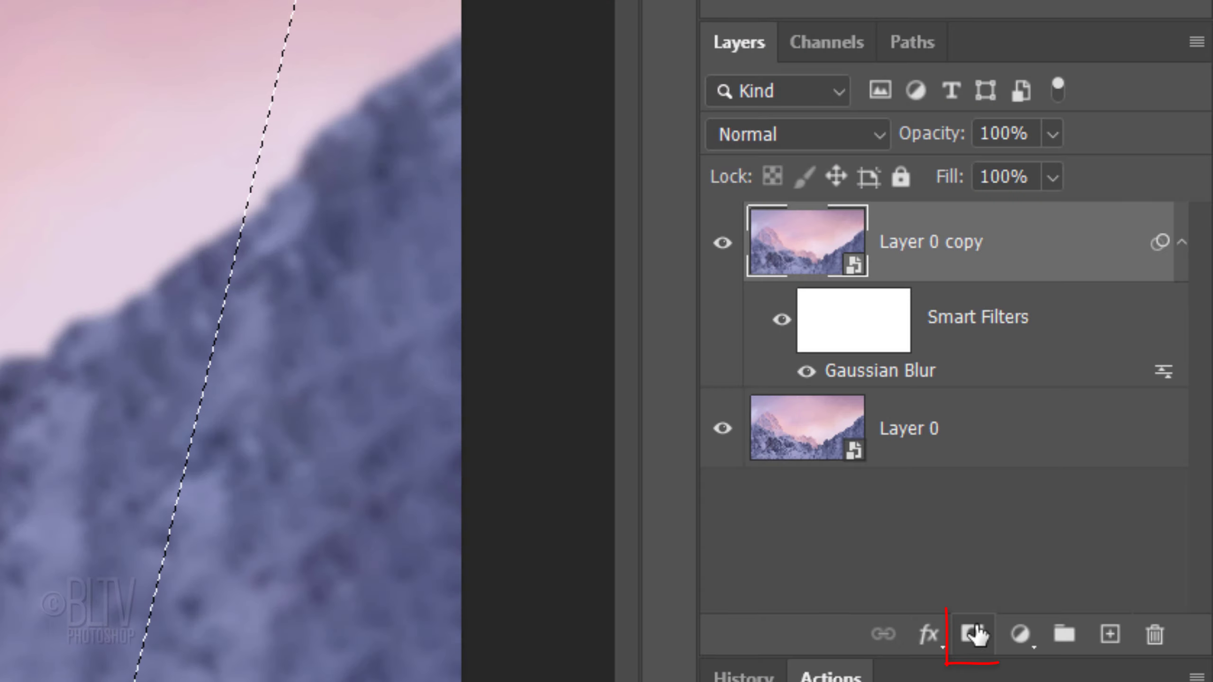
{"action": "left_click", "coordinate": [973, 634]}
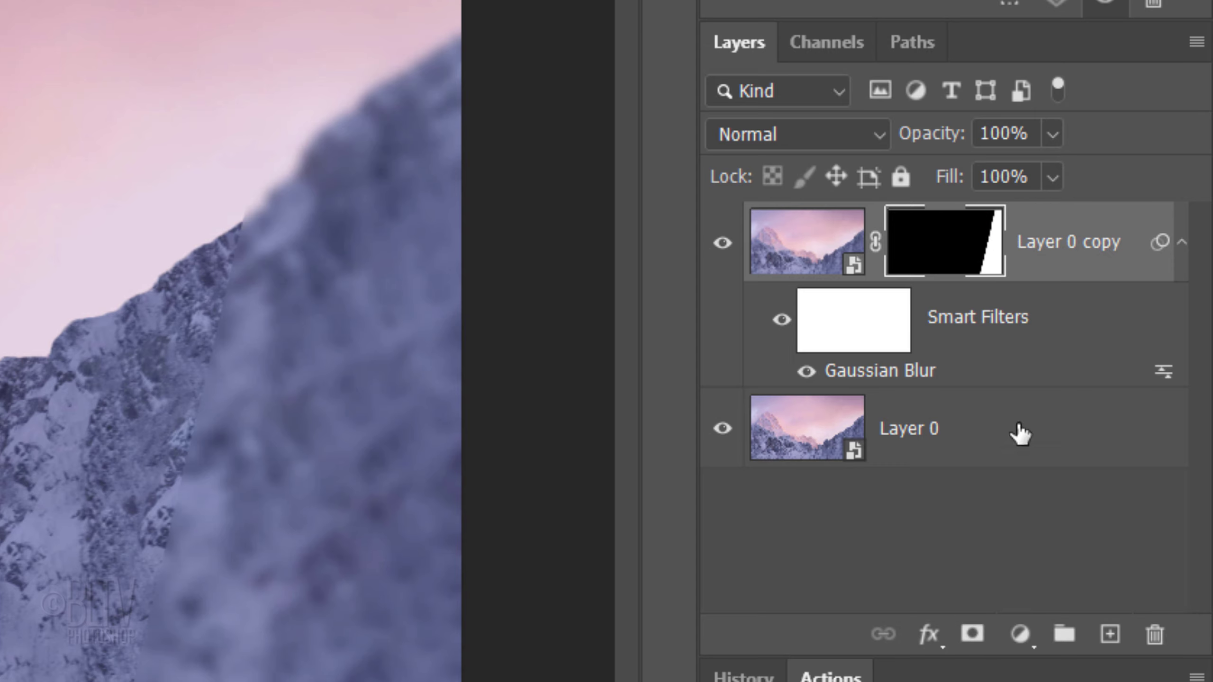
Step: Add a white Stroke of 8 px, Outside position, 70% opacity to the blurred copy layer
{"action": "left_click", "coordinate": [1064, 277]}
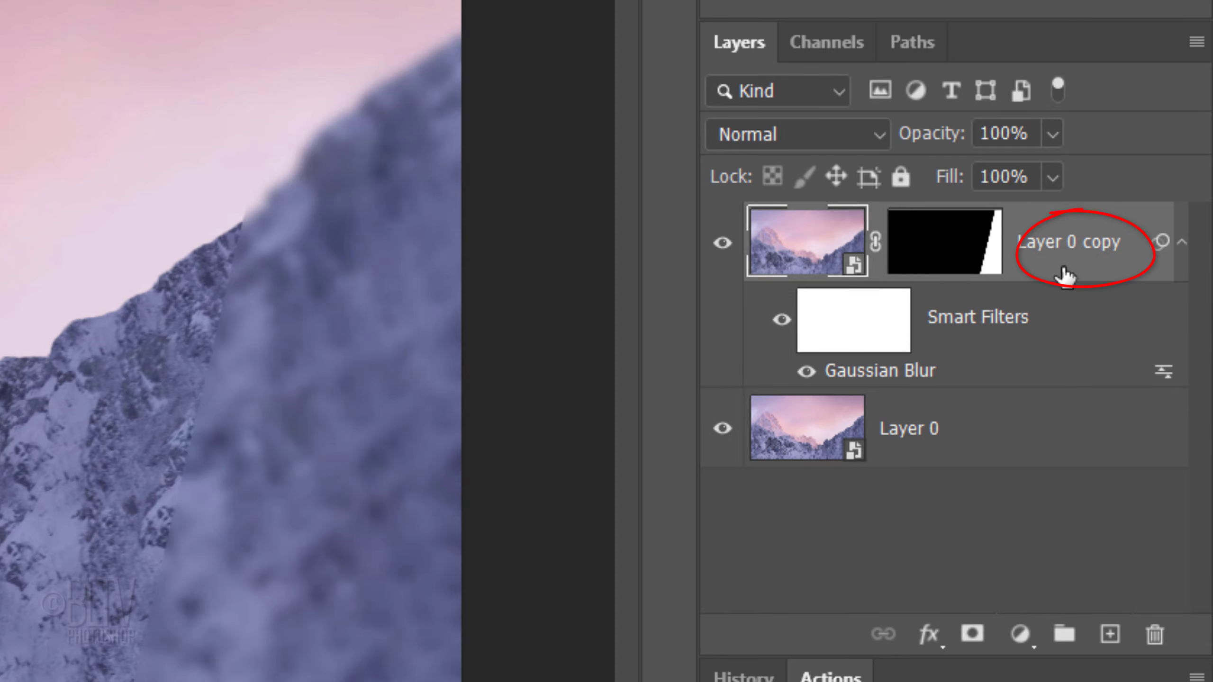
{"action": "double_click", "coordinate": [1064, 276]}
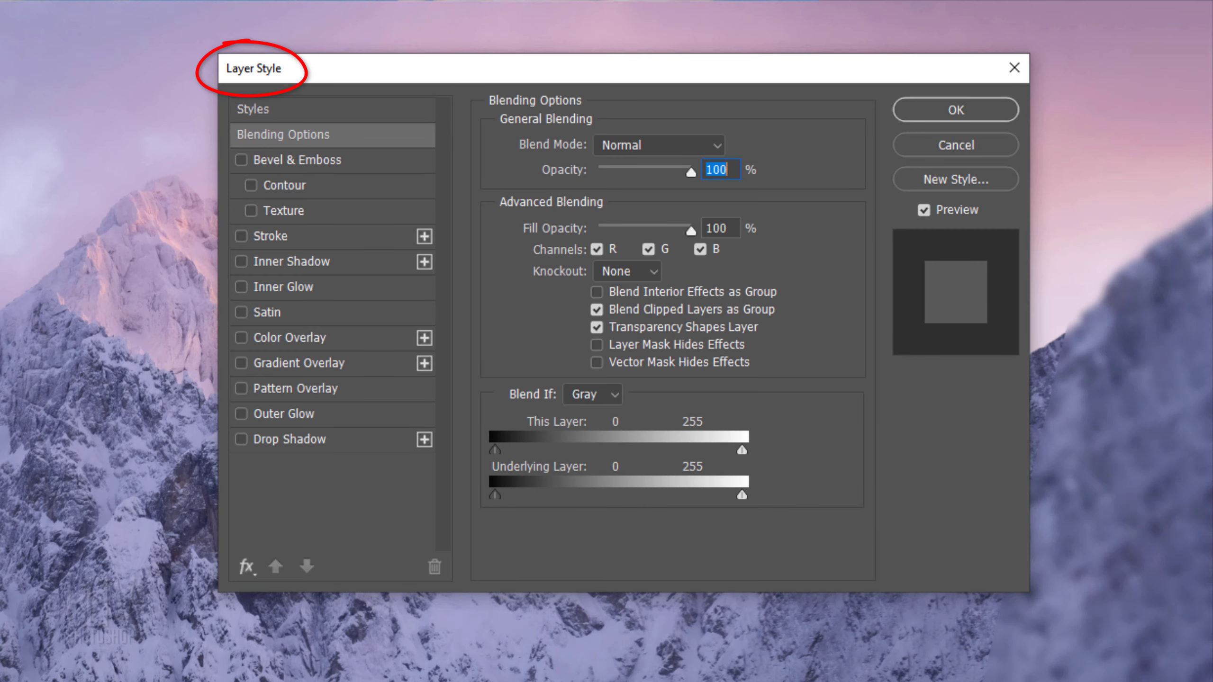
{"action": "left_click", "coordinate": [279, 235]}
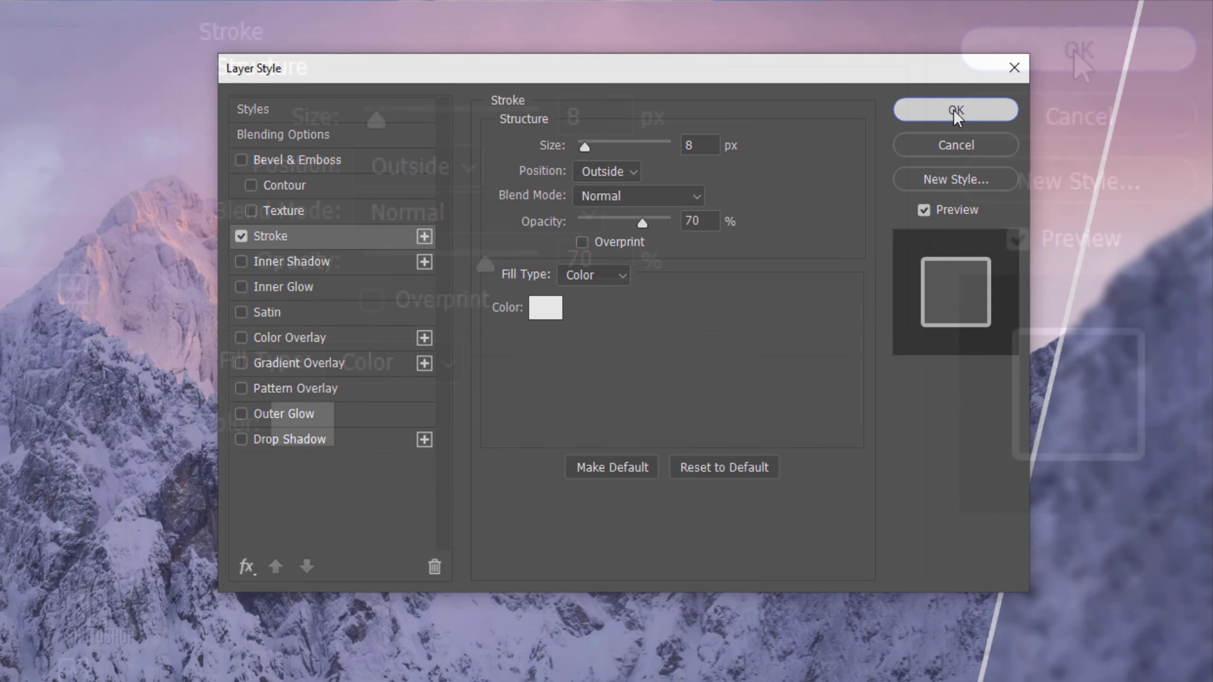
{"action": "left_click", "coordinate": [1077, 50]}
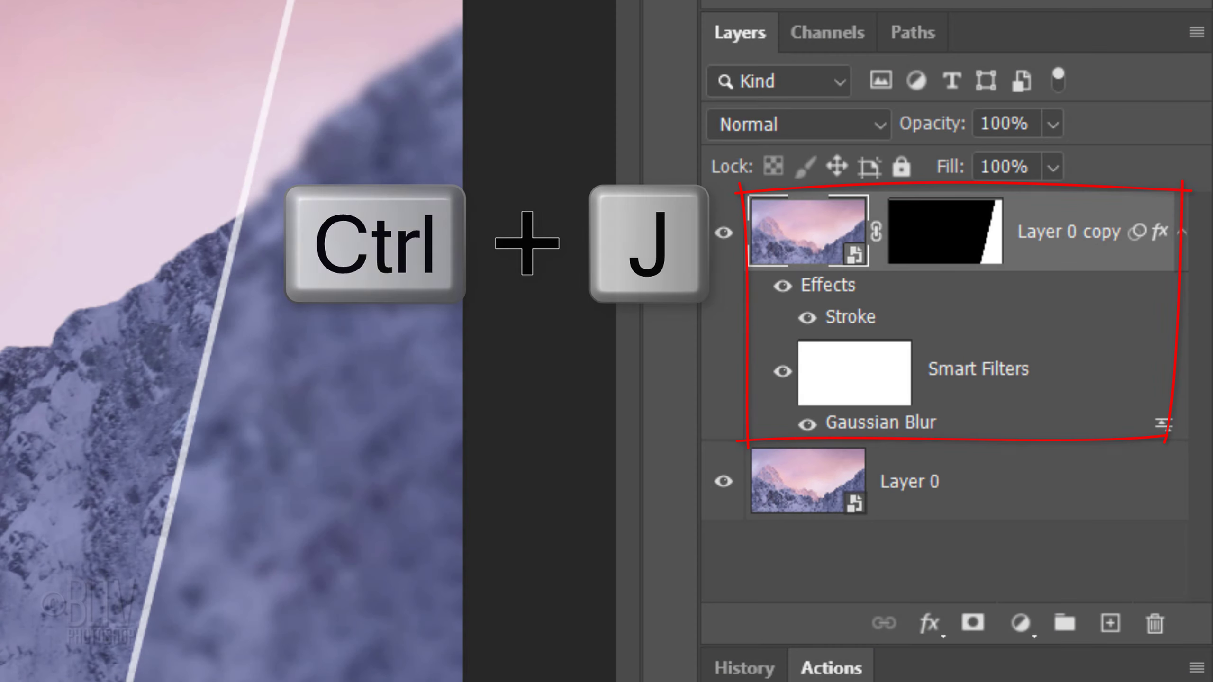
Step: Duplicate the masked blurred layer, unlink its mask and flip the mask horizontally
{"action": "key", "text": "ctrl+j"}
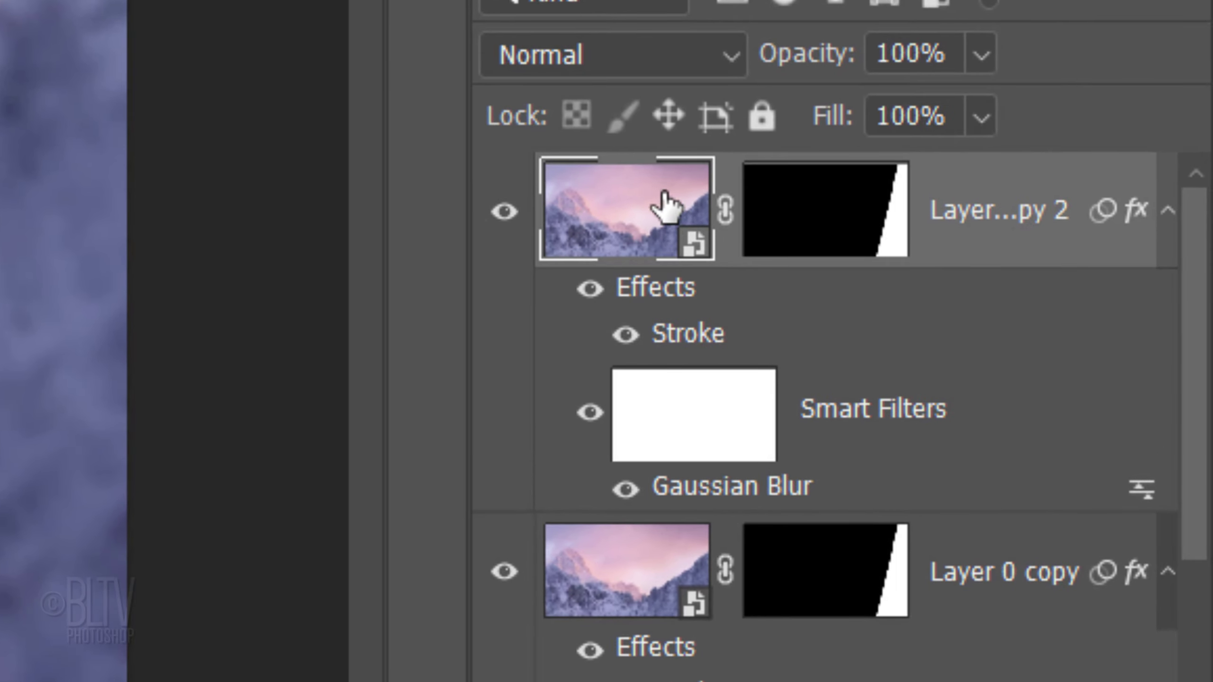
{"action": "left_click", "coordinate": [725, 212]}
{"action": "left_click", "coordinate": [831, 224]}
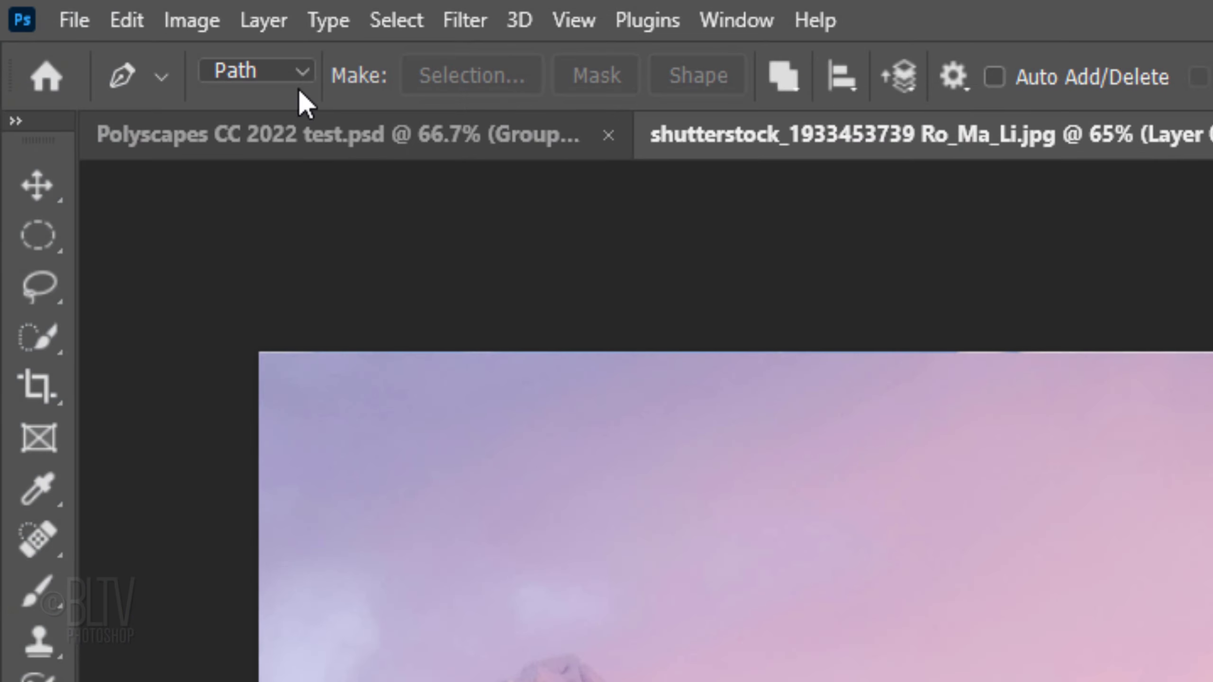
{"action": "left_click", "coordinate": [114, 17]}
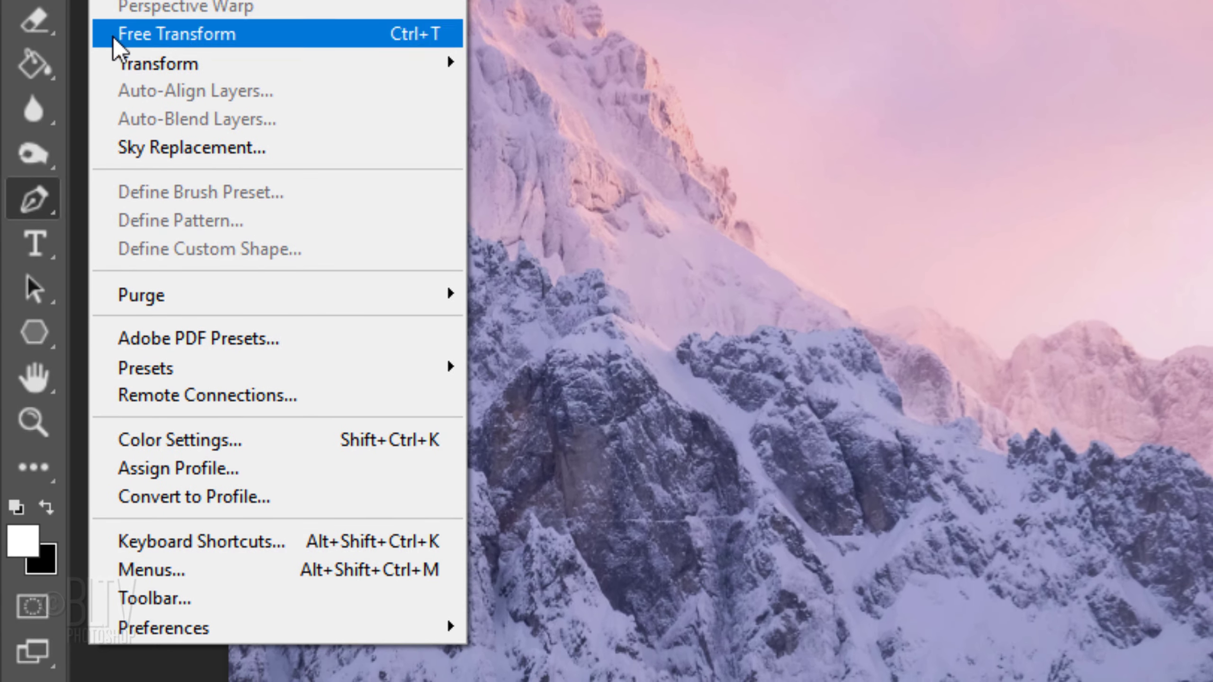
{"action": "mouse_move", "coordinate": [141, 121]}
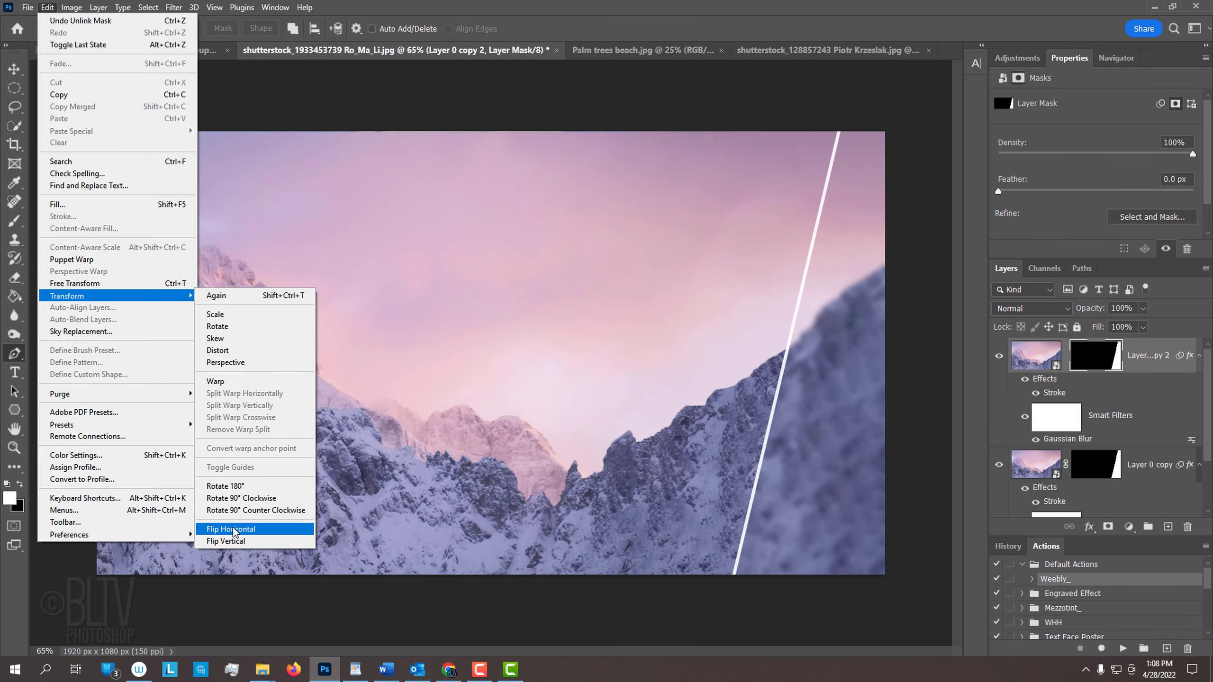
{"action": "left_click", "coordinate": [554, 627]}
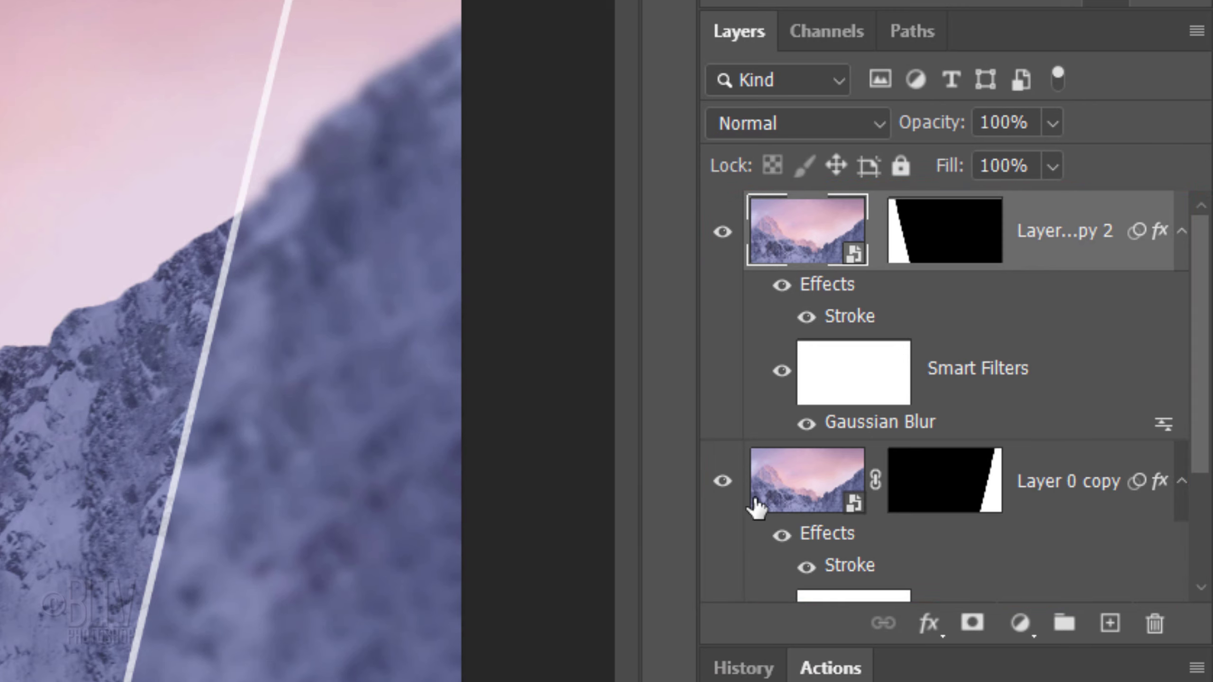
Step: Group both blurred copy layers and name the group base
{"action": "left_click", "coordinate": [798, 496], "text": "shift"}
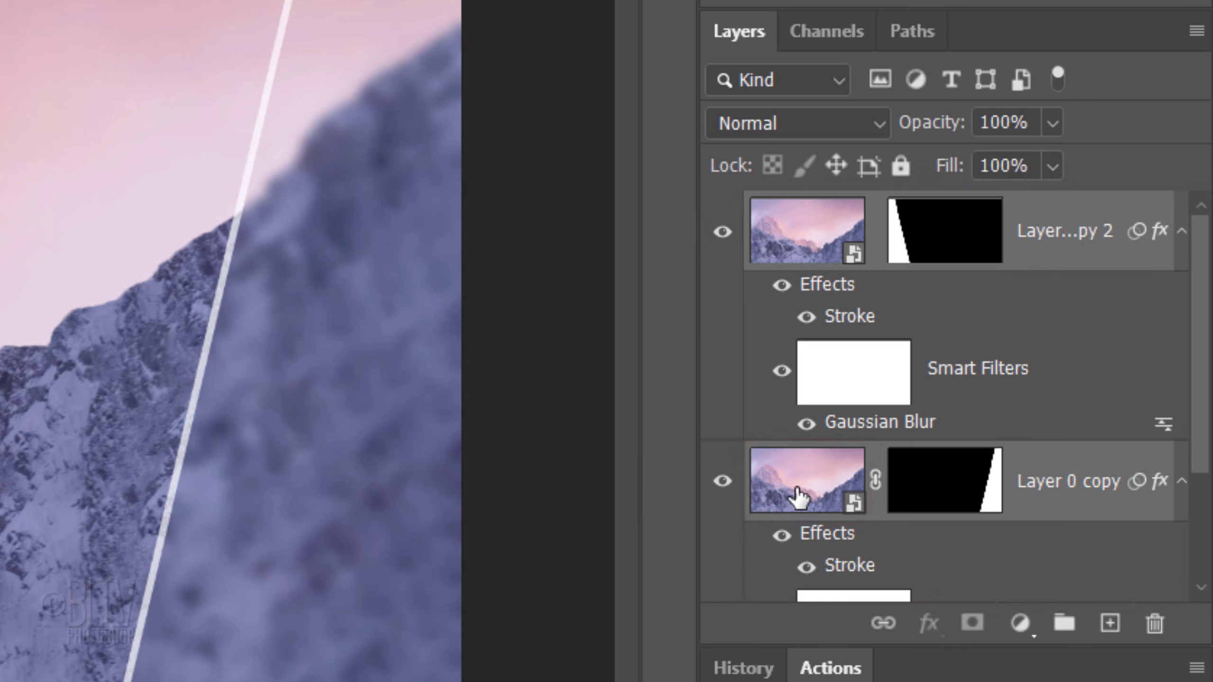
{"action": "key", "text": "ctrl+g"}
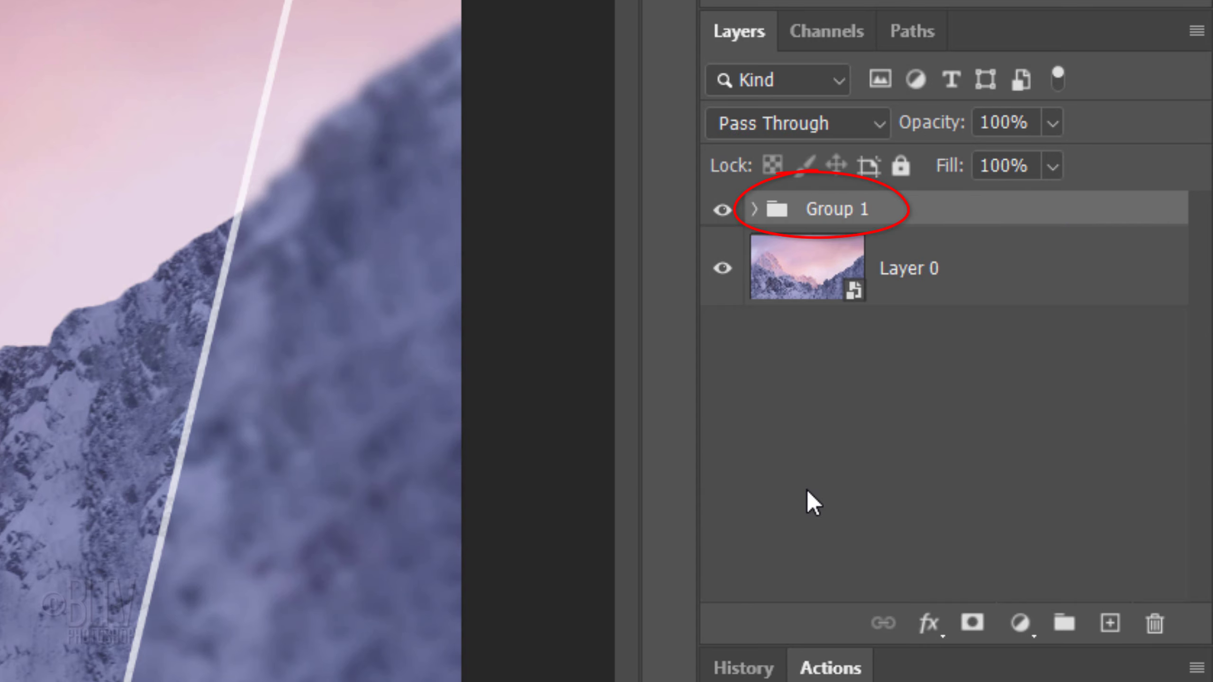
{"action": "double_click", "coordinate": [840, 211]}
{"action": "type", "text": "base"}
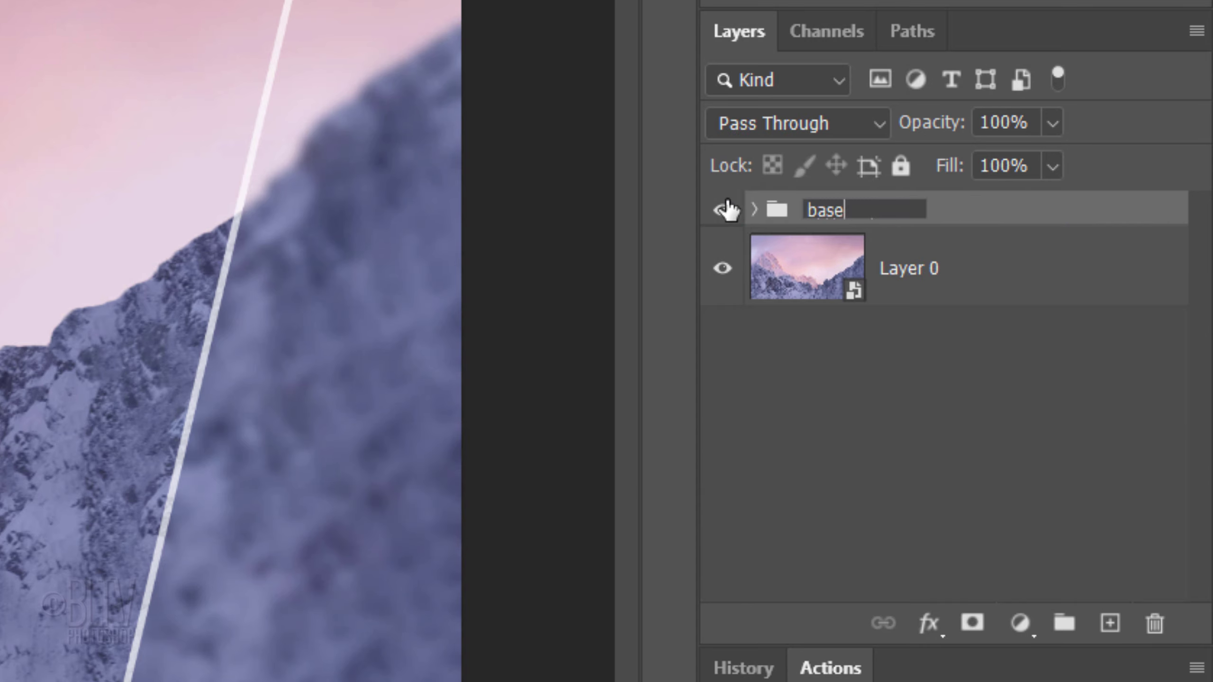
{"action": "key", "text": "Return"}
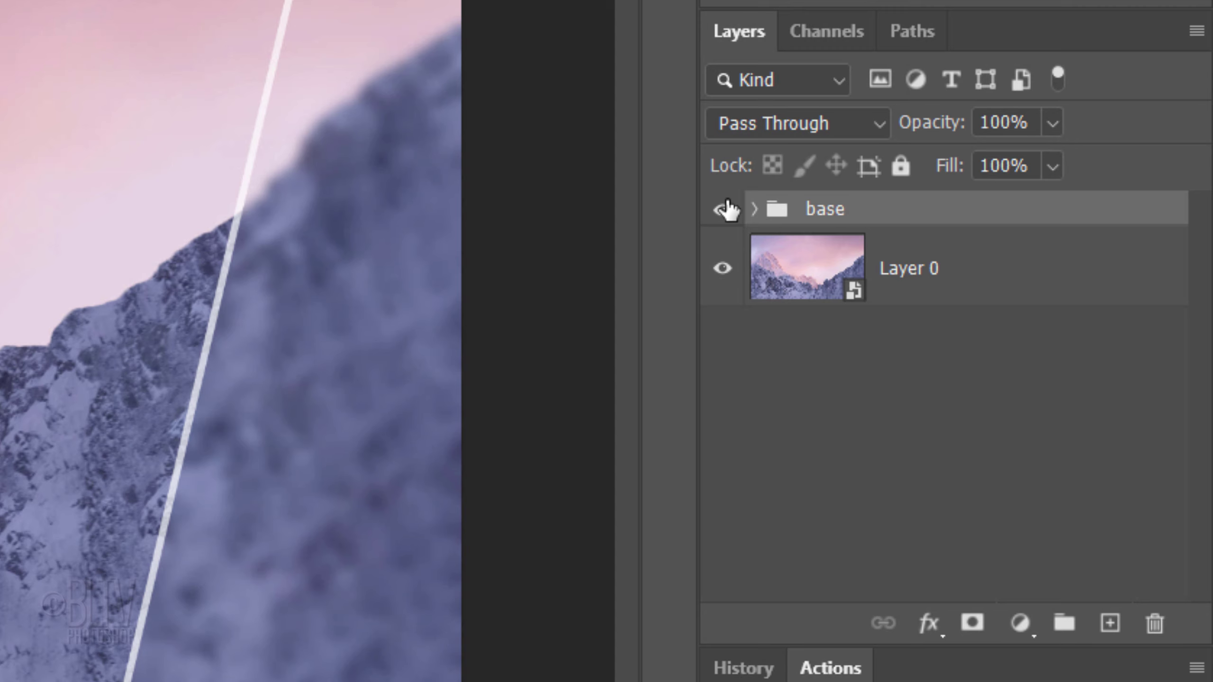
Step: Add a Color Lookup adjustment clipped to the base group using the filmstock_50.3dl look
{"action": "left_click", "coordinate": [1021, 627]}
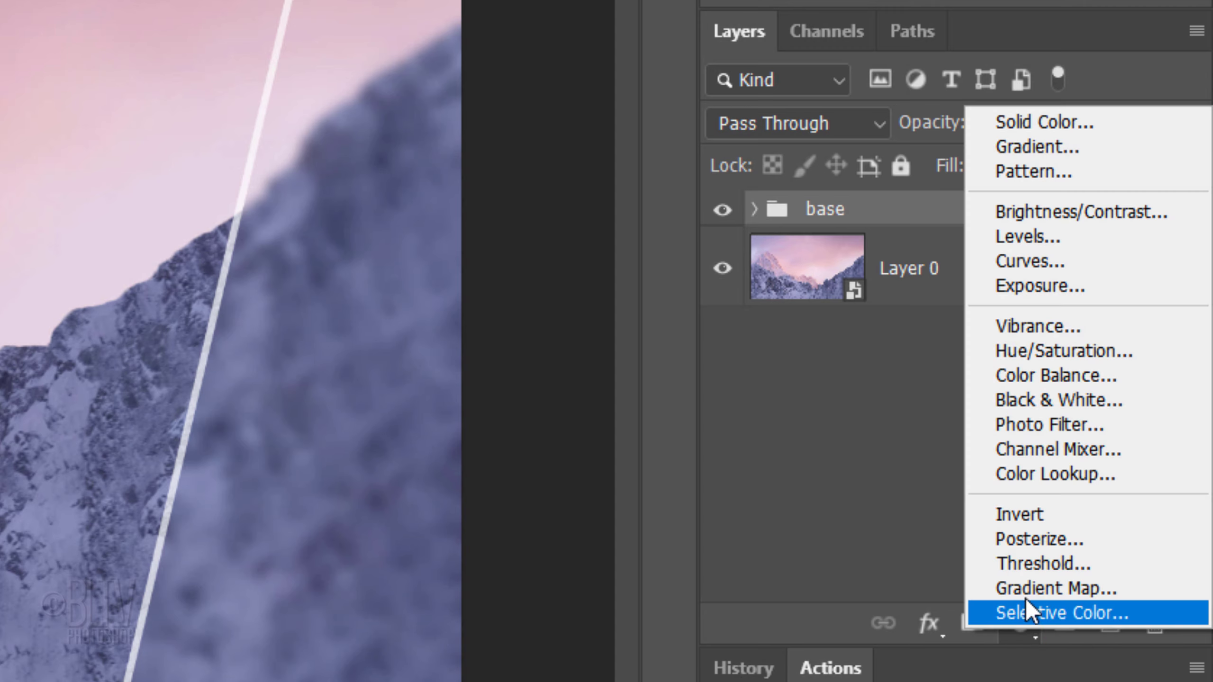
{"action": "left_click", "coordinate": [1044, 466]}
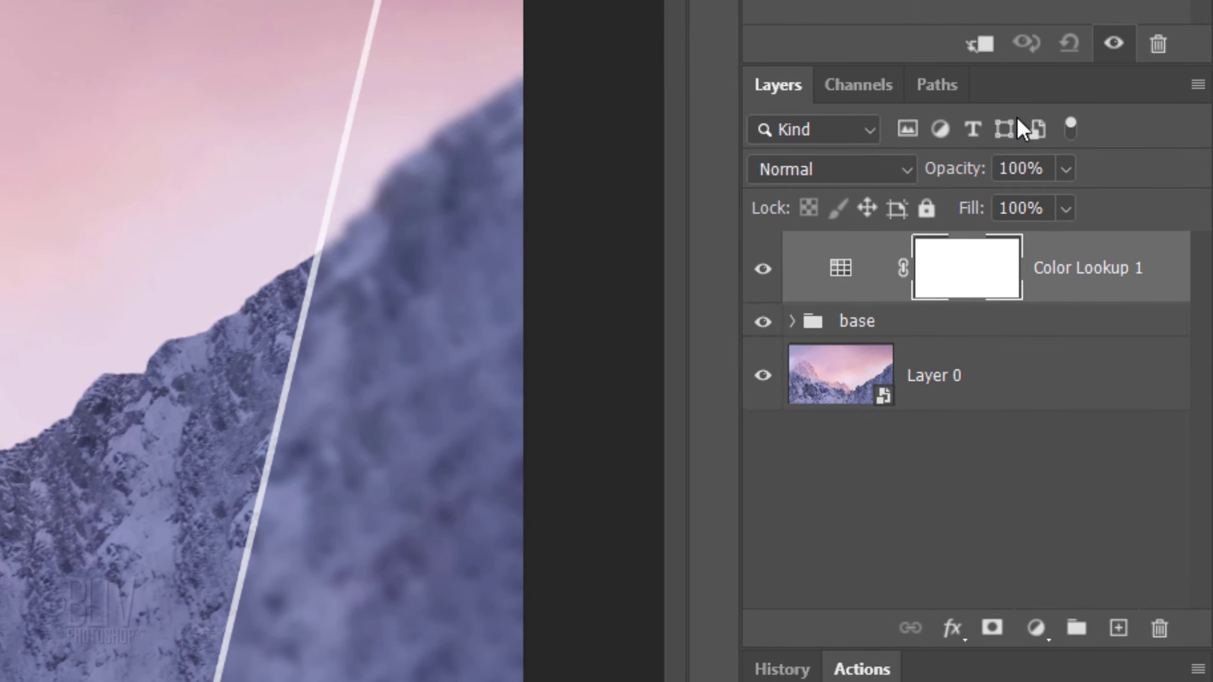
{"action": "left_click", "coordinate": [976, 55]}
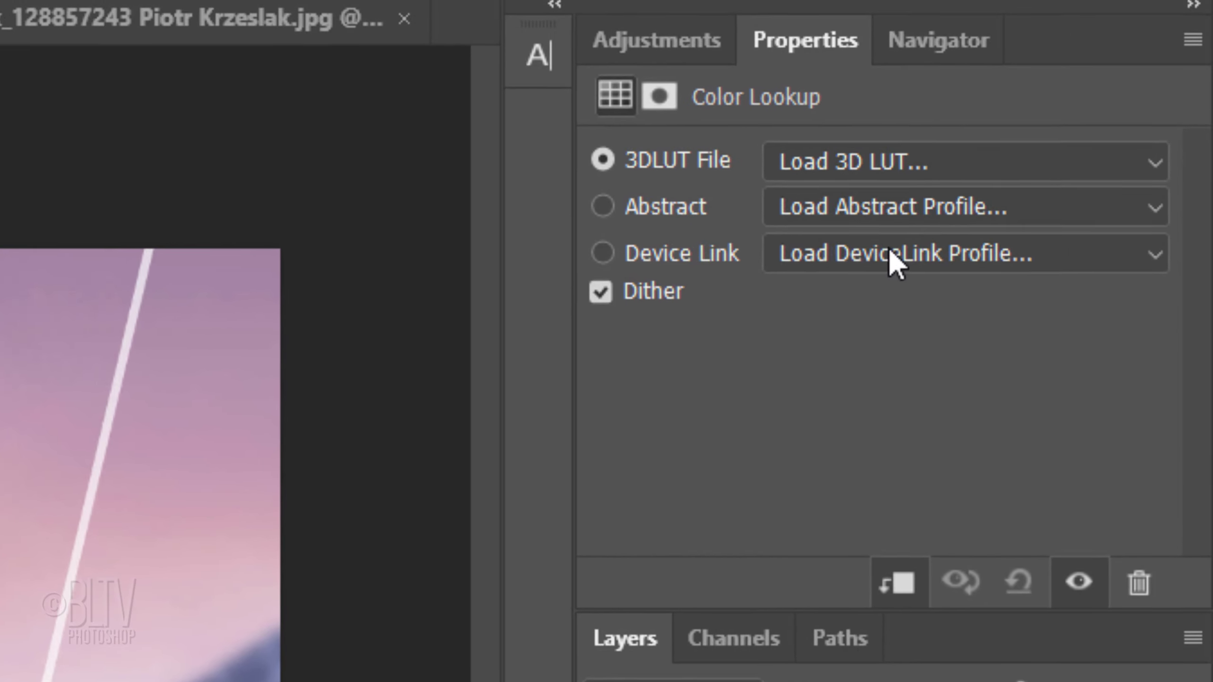
{"action": "left_click", "coordinate": [891, 73]}
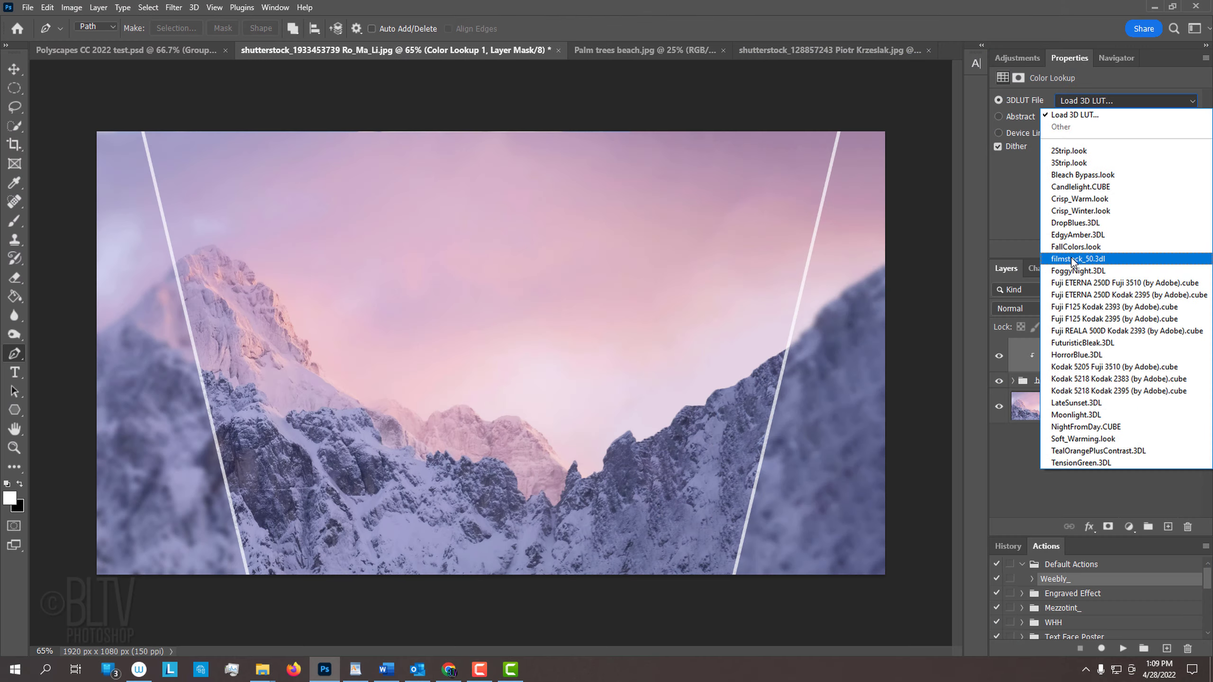
{"action": "left_click", "coordinate": [807, 71]}
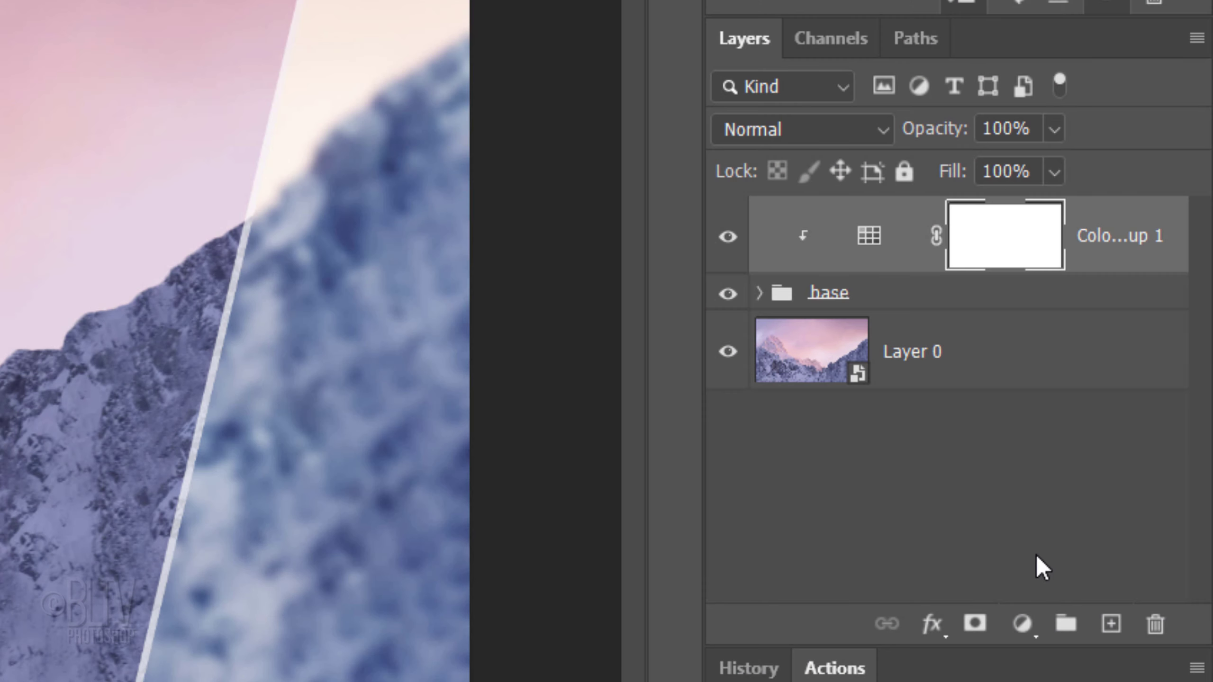
Step: Add a new layer filled with white and set its opacity to 20%
{"action": "left_click", "coordinate": [1110, 627]}
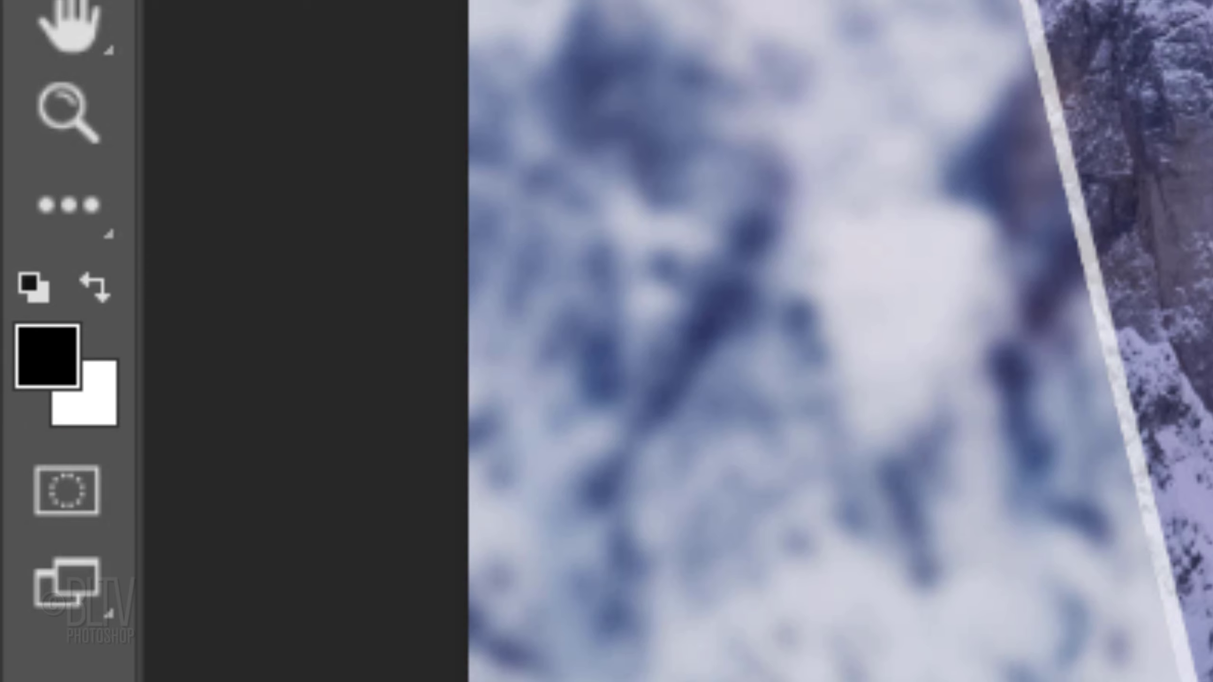
{"action": "key", "text": "d"}
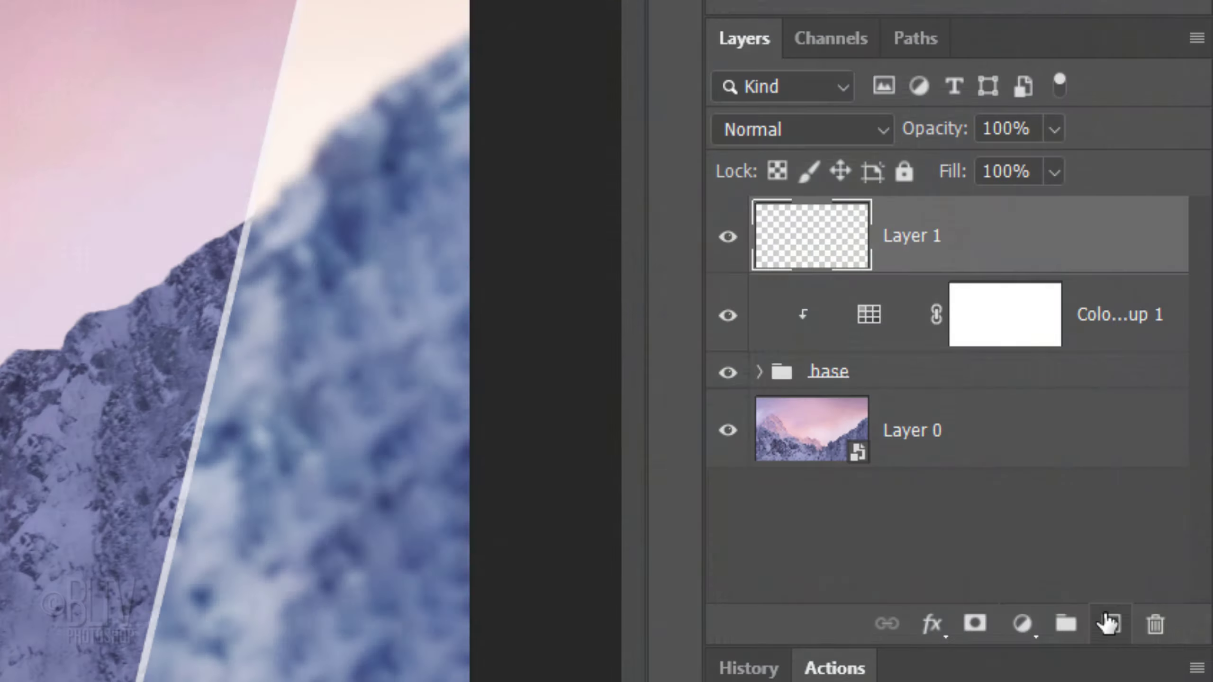
{"action": "key", "text": "ctrl+Delete"}
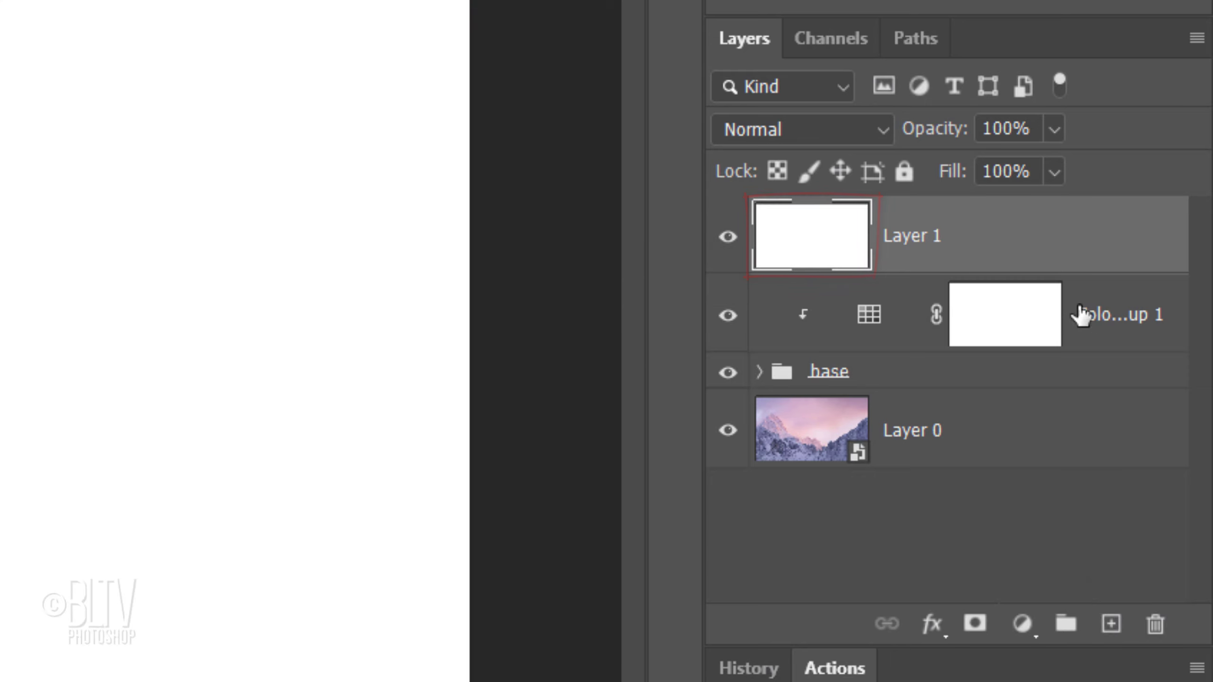
{"action": "left_click", "coordinate": [1032, 129]}
{"action": "type", "text": "20"}
{"action": "key", "text": "Return"}
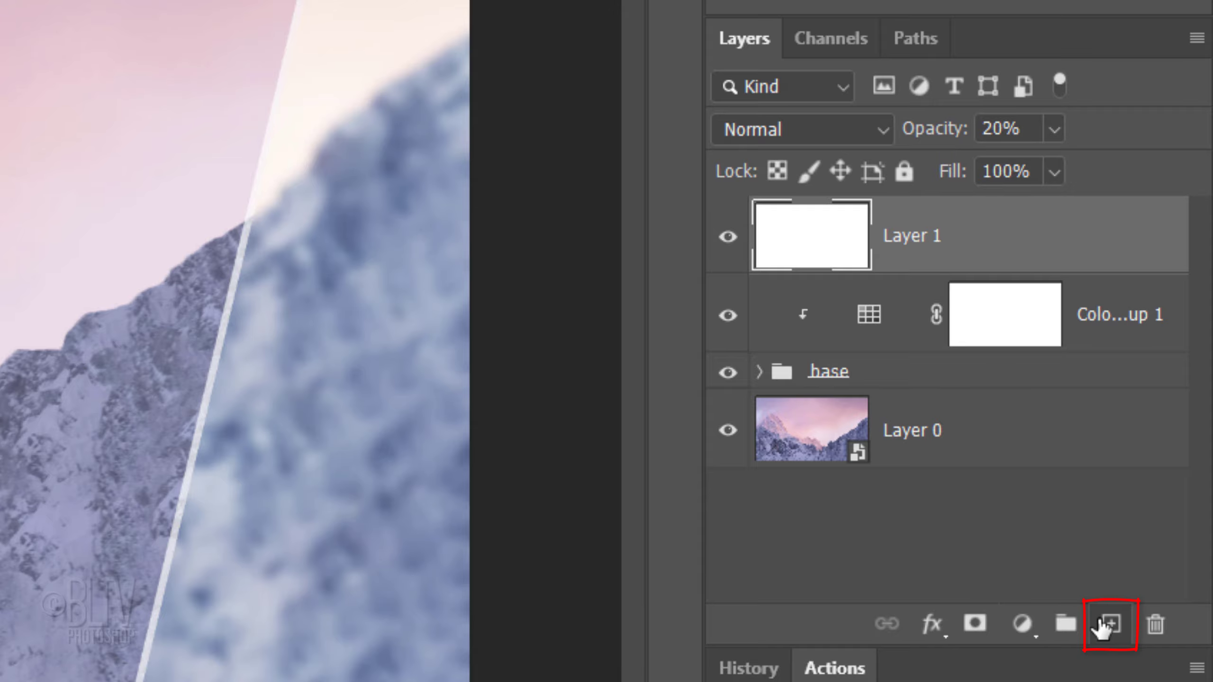
Step: On another new layer, draw a large black filled circle with the Ellipse tool in Pixels mode
{"action": "left_click", "coordinate": [1101, 627]}
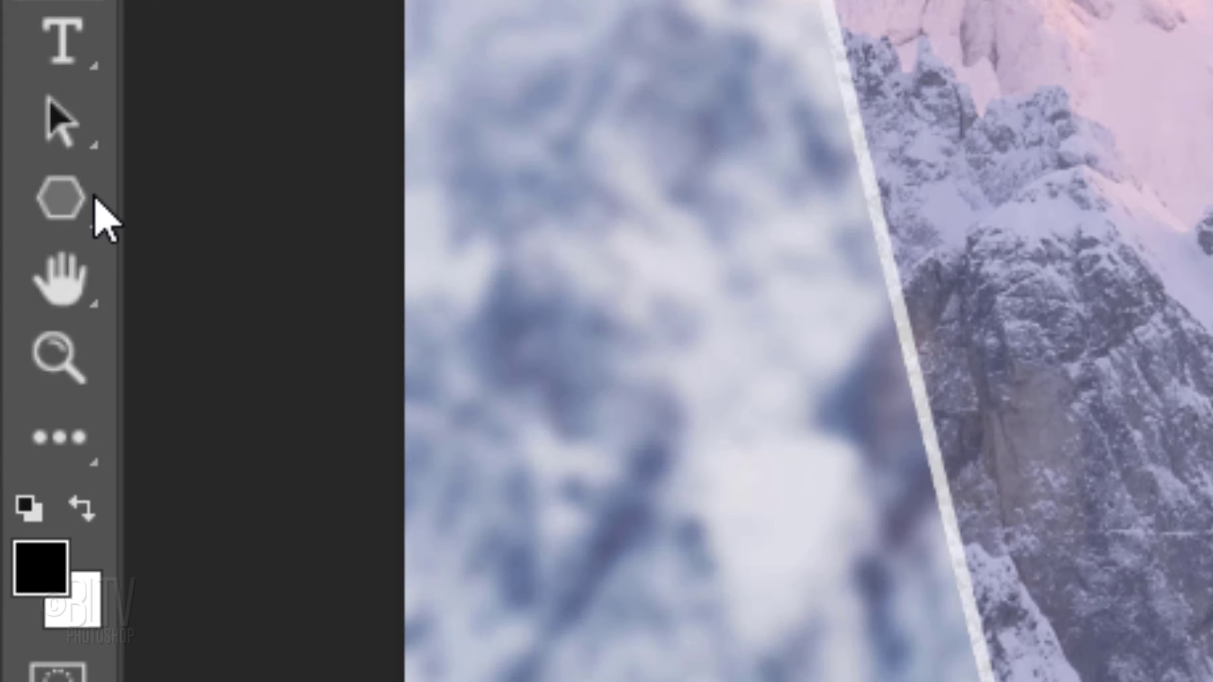
{"action": "right_click", "coordinate": [69, 191]}
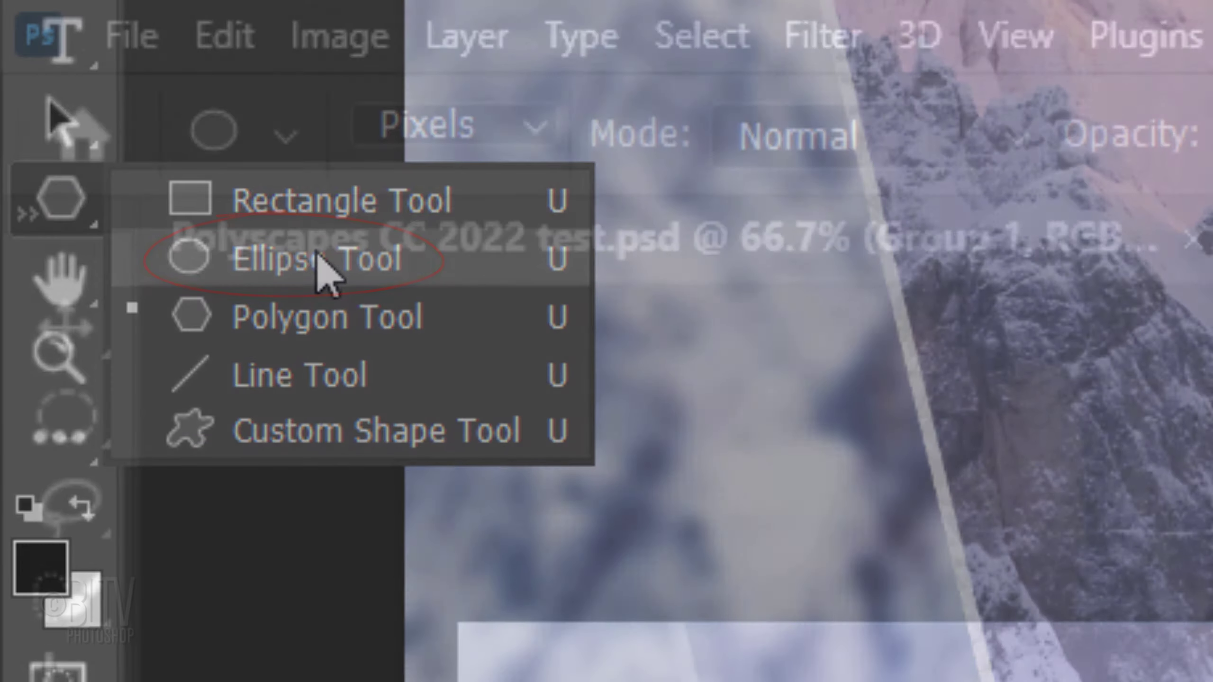
{"action": "left_click", "coordinate": [319, 260]}
{"action": "left_click", "coordinate": [535, 128]}
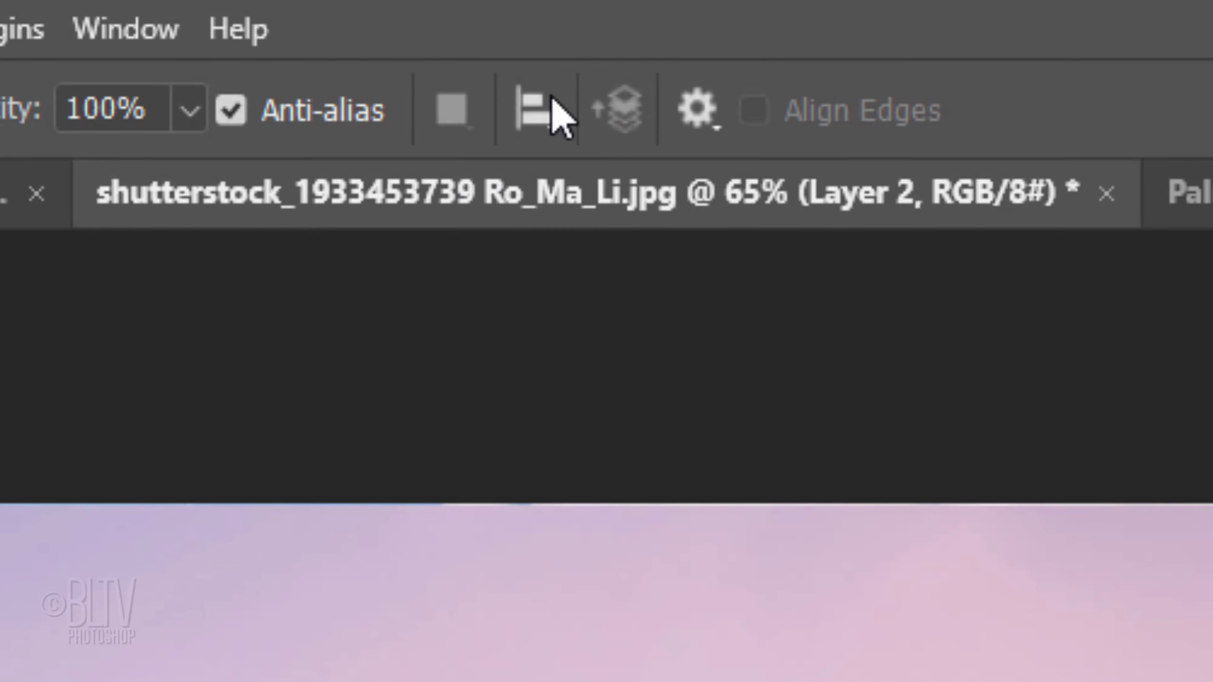
{"action": "left_click", "coordinate": [698, 117]}
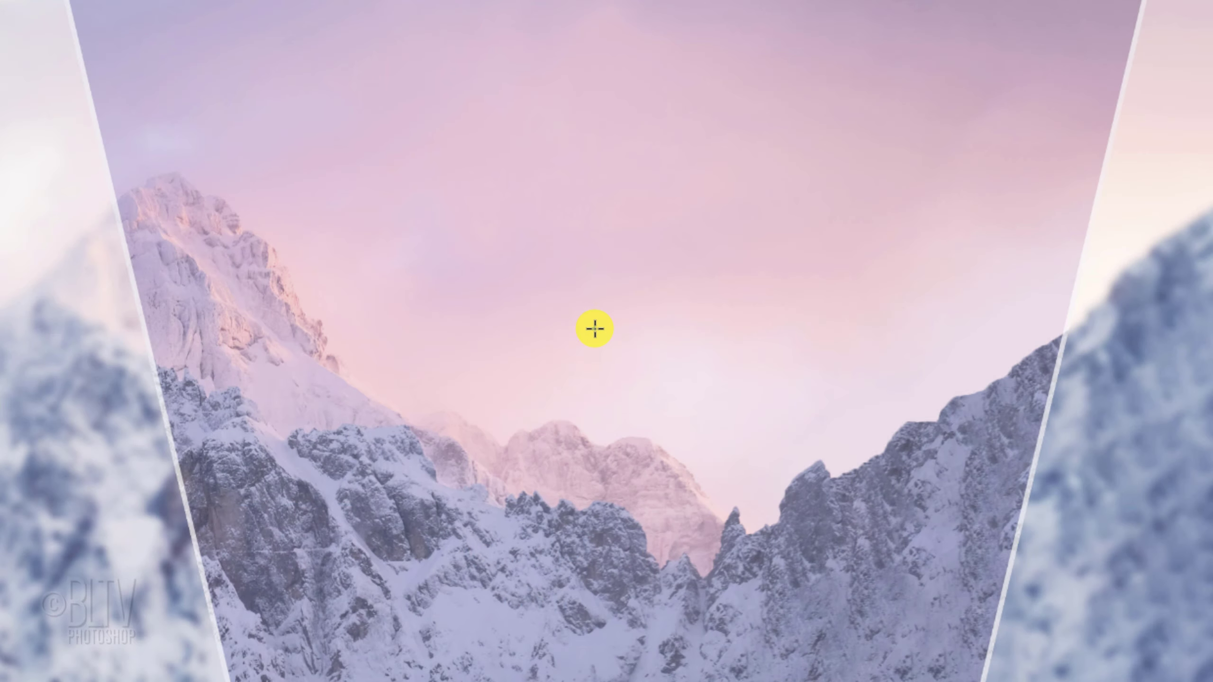
{"action": "left_click_drag", "start_coordinate": [594, 329], "coordinate": [983, 17]}
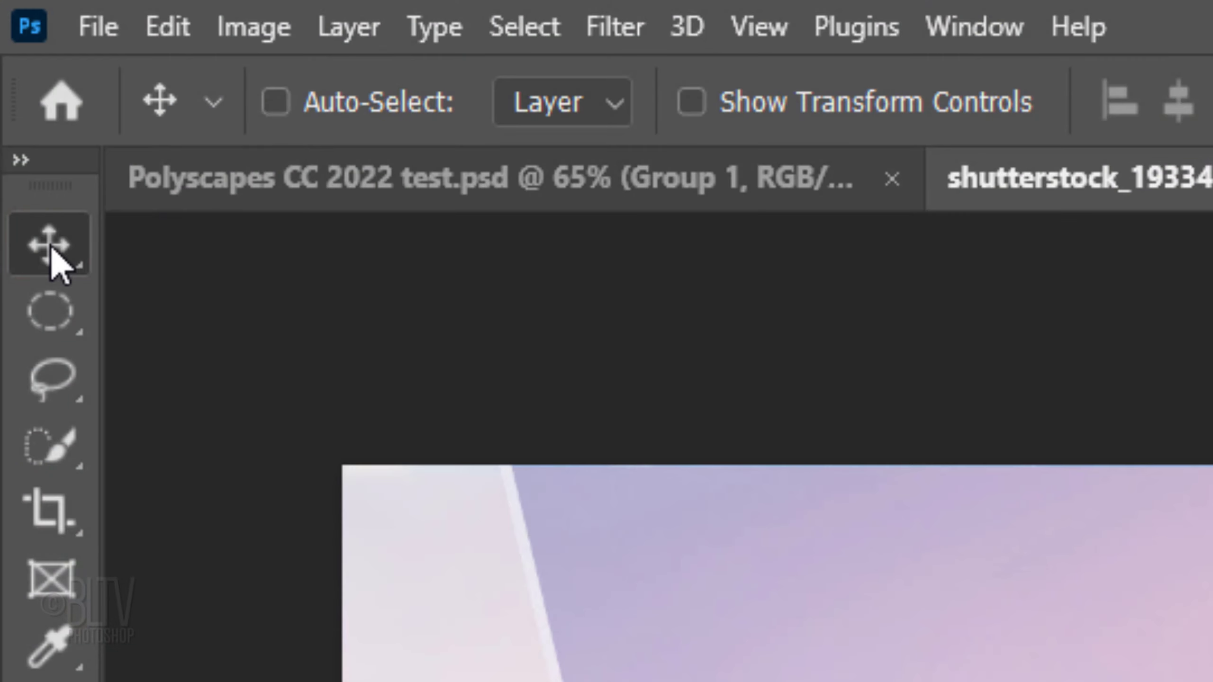
Step: Center the circle horizontally and vertically on the canvas, then deselect
{"action": "key", "text": "ctrl+a"}
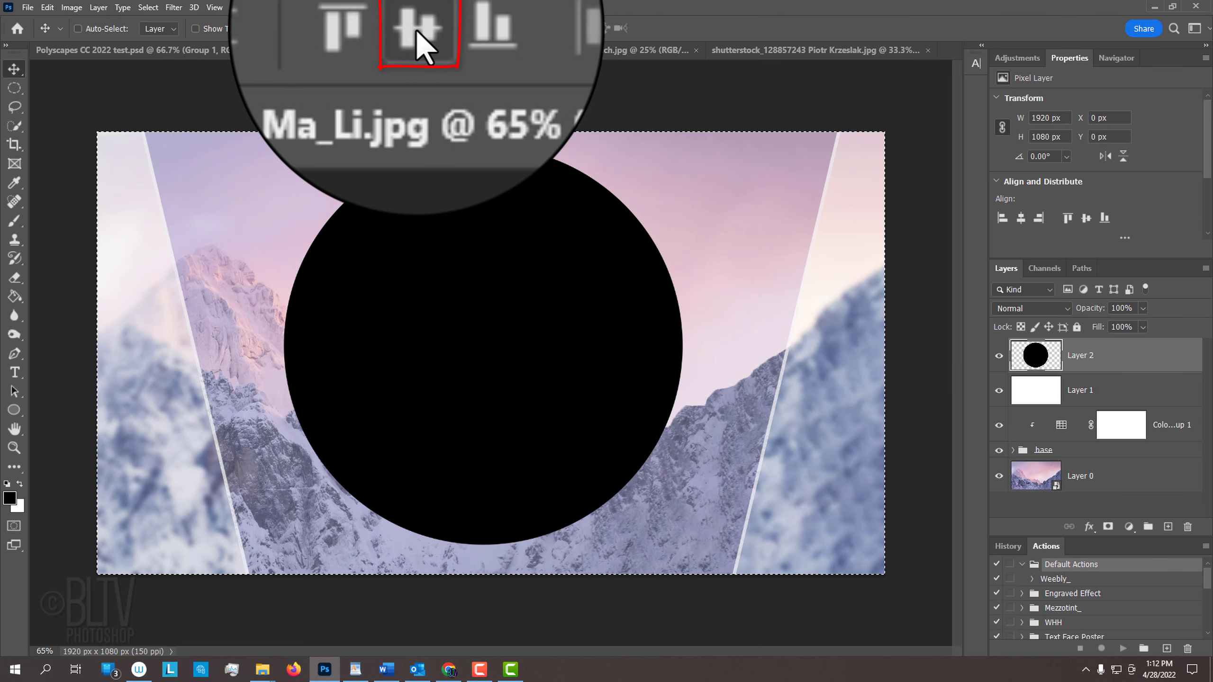
{"action": "left_click", "coordinate": [416, 31]}
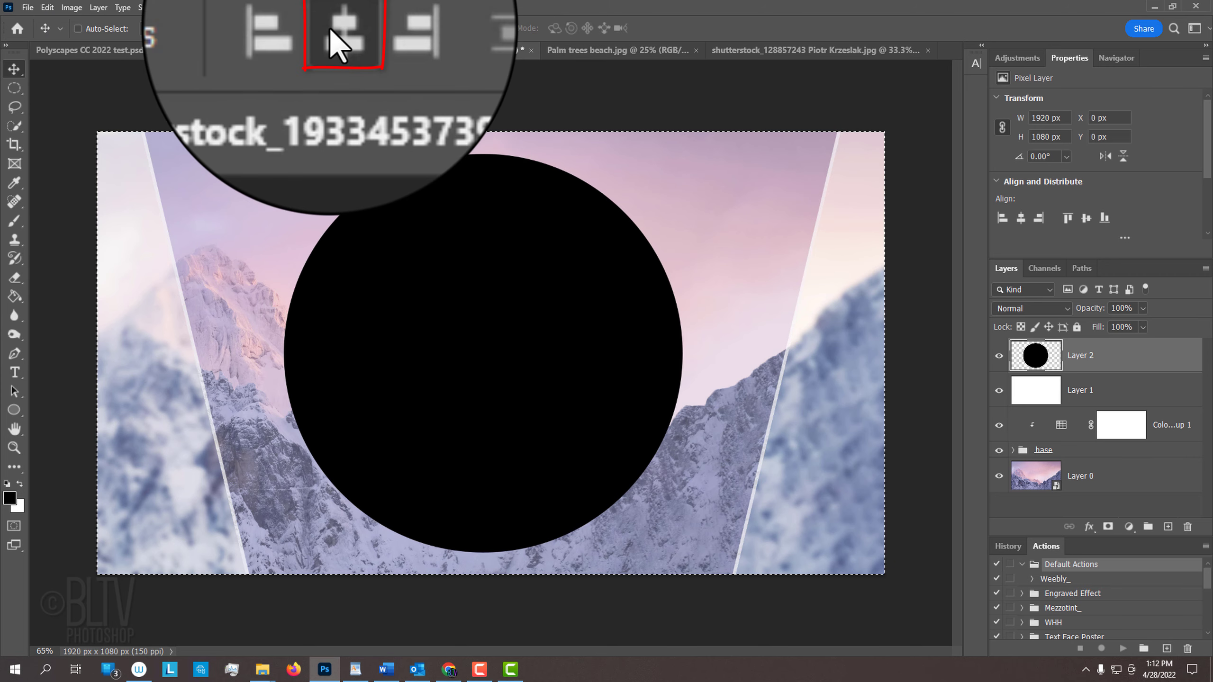
{"action": "left_click", "coordinate": [329, 29]}
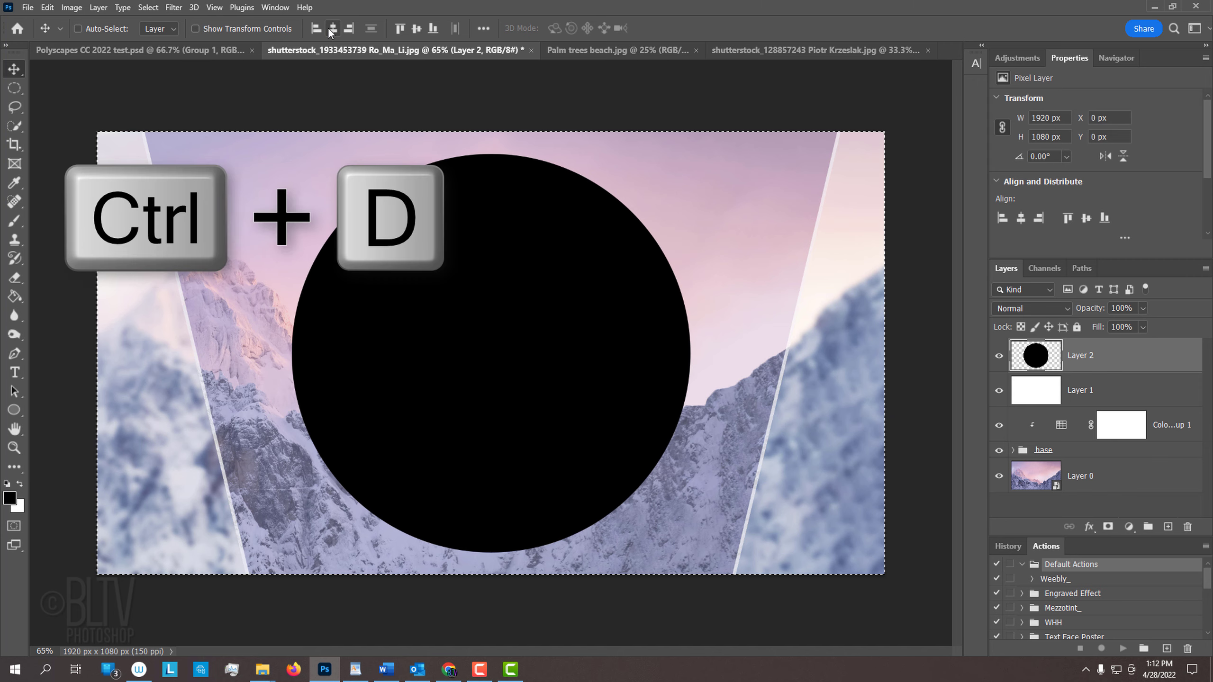
{"action": "key", "text": "ctrl+d"}
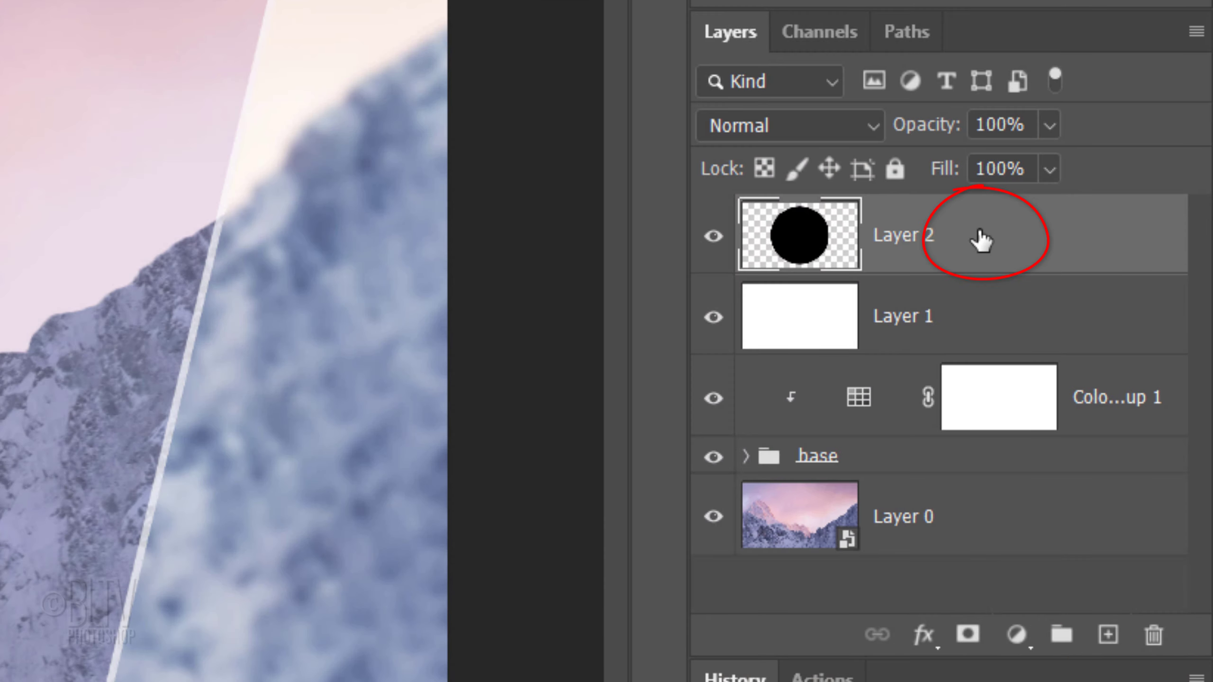
Step: Add a 12 px Outside gradient Stroke at 50% opacity to the circle, using the Blue, Red, Yellow gradient at 90°
{"action": "double_click", "coordinate": [981, 239]}
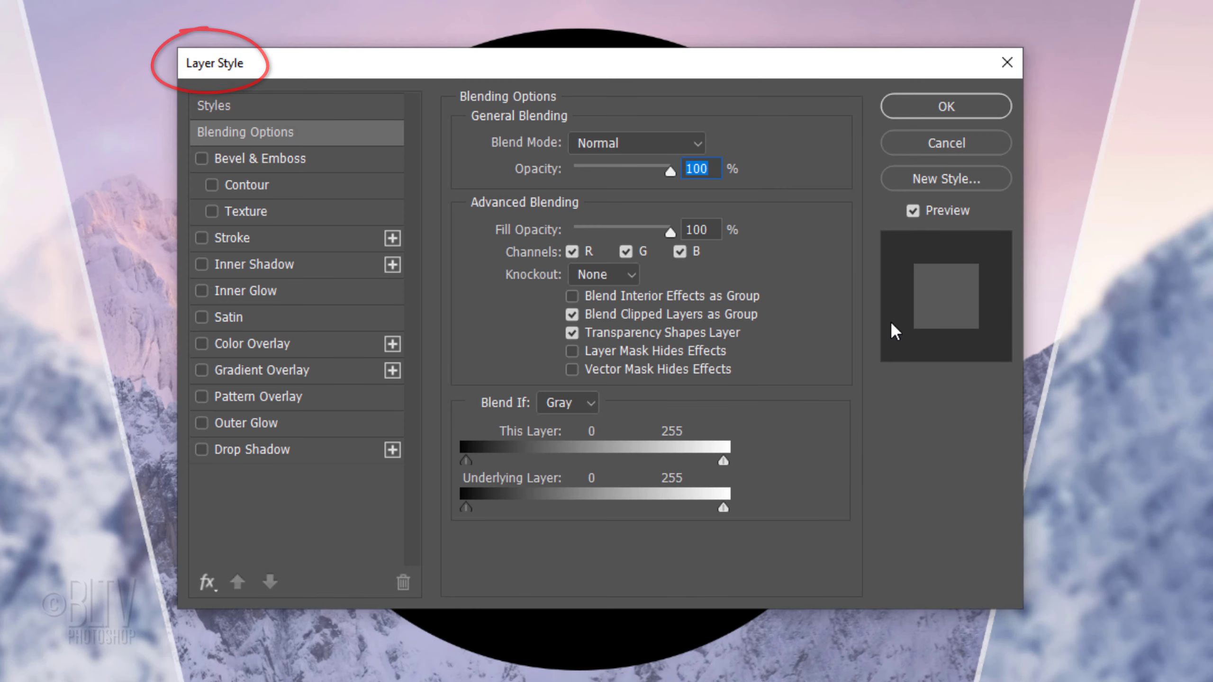
{"action": "left_click", "coordinate": [232, 237]}
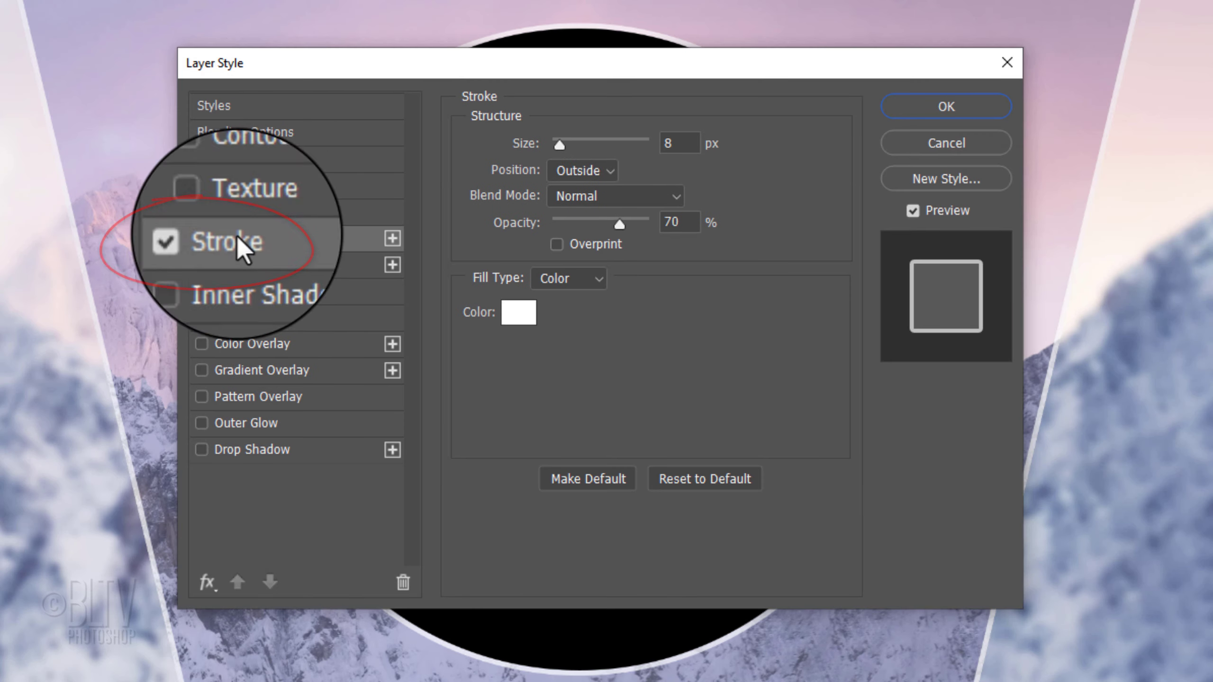
{"action": "left_click", "coordinate": [544, 280]}
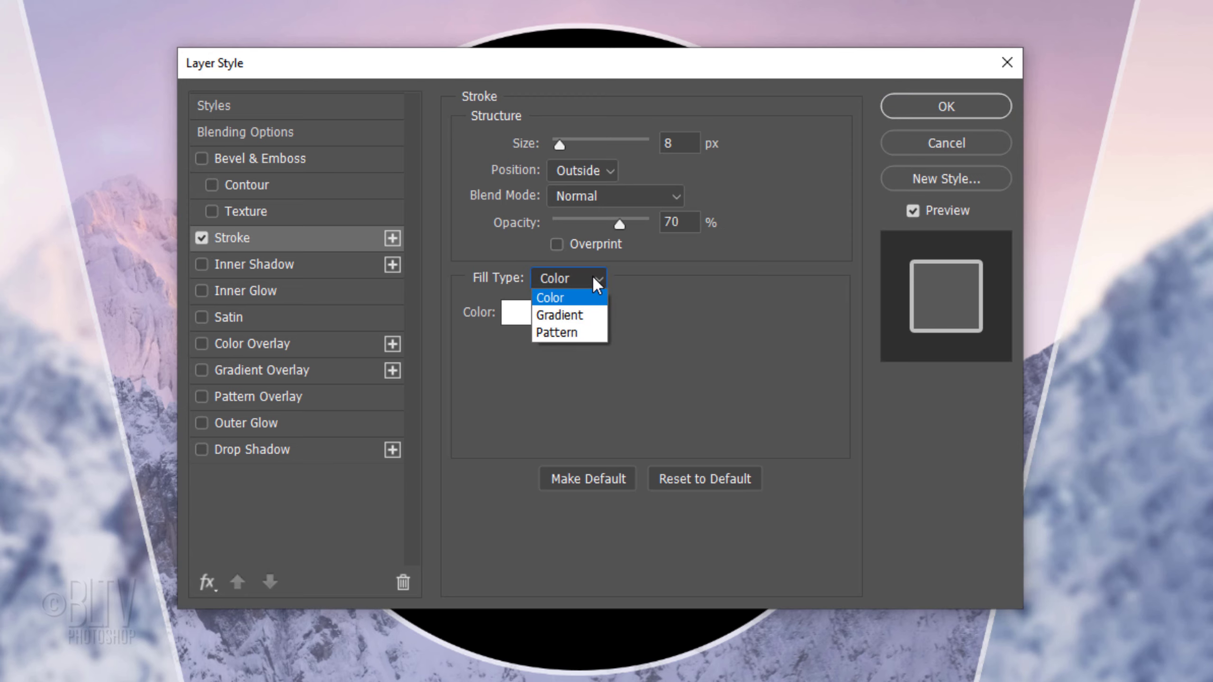
{"action": "left_click", "coordinate": [559, 313]}
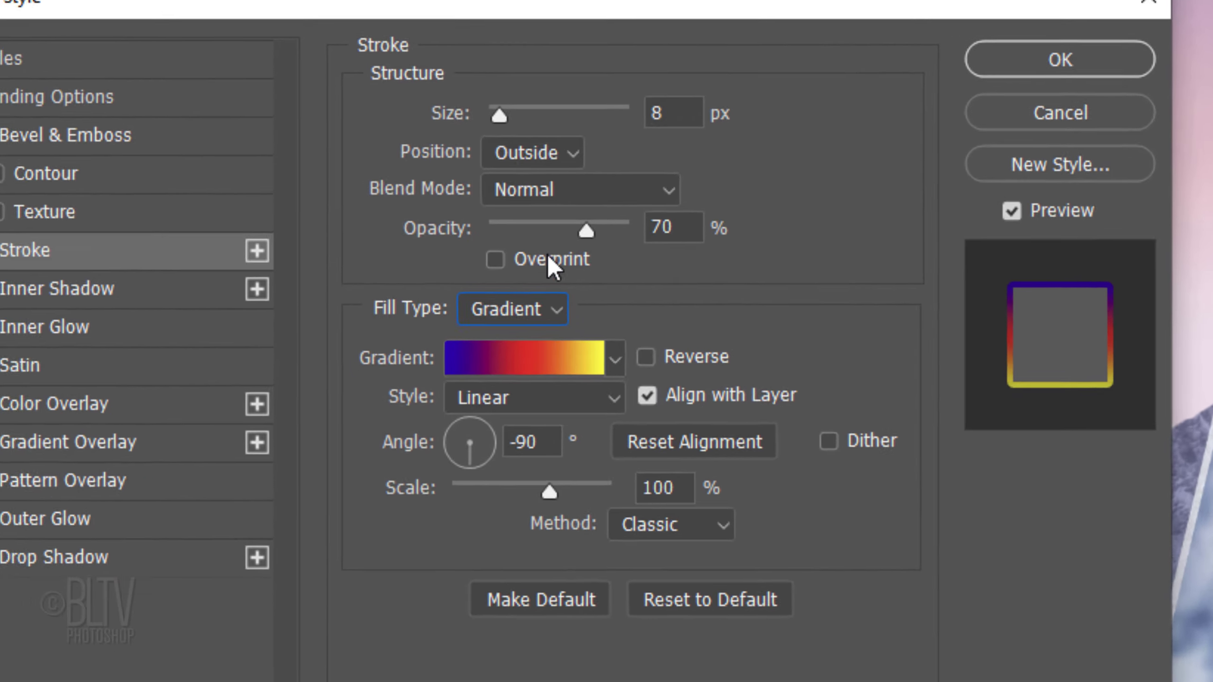
{"action": "double_click", "coordinate": [669, 113]}
{"action": "type", "text": "12"}
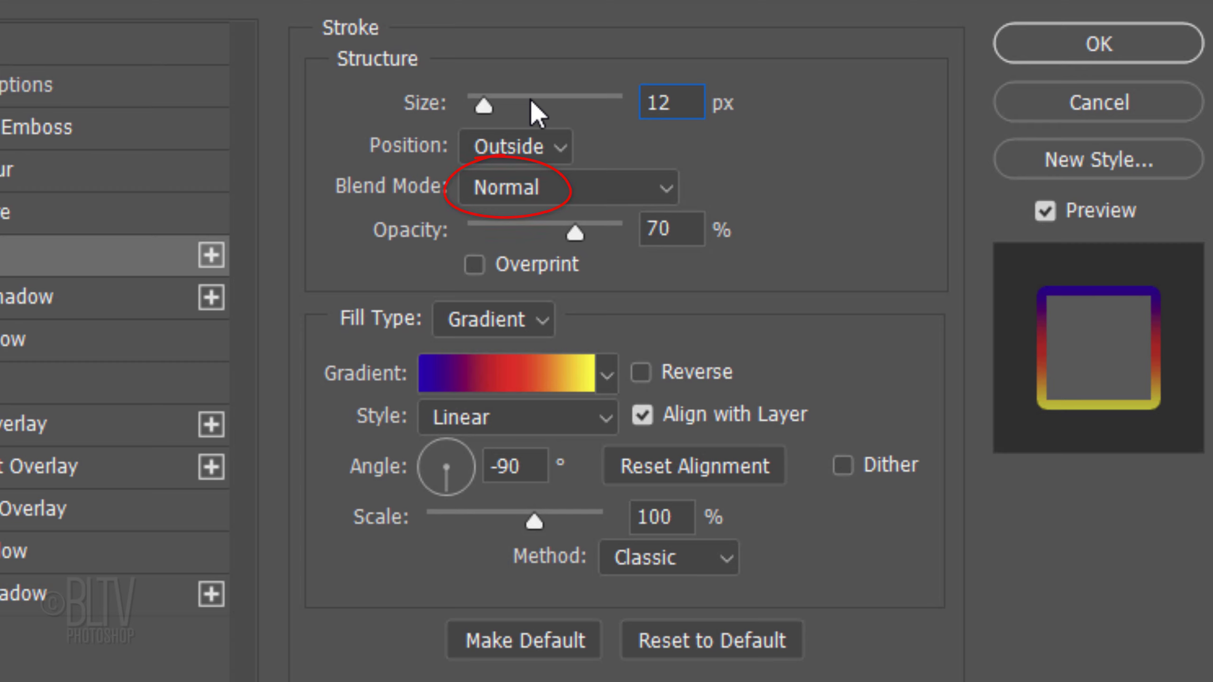
{"action": "left_click_drag", "start_coordinate": [576, 233], "coordinate": [544, 230]}
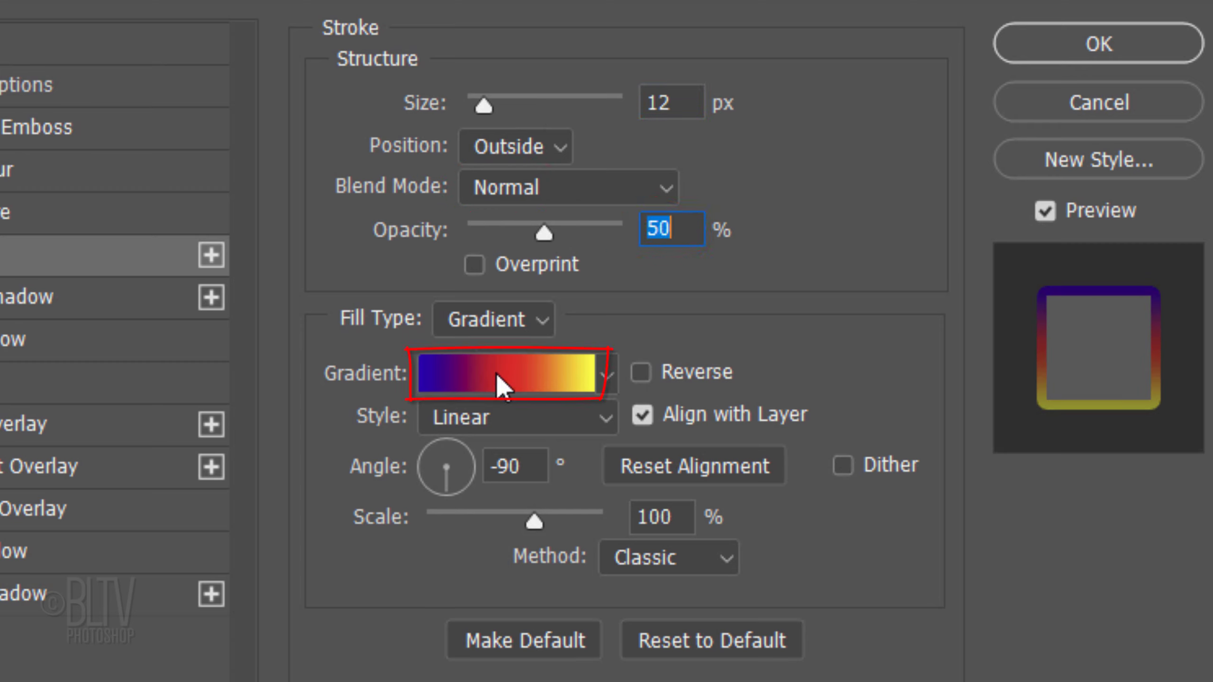
{"action": "left_click", "coordinate": [501, 384]}
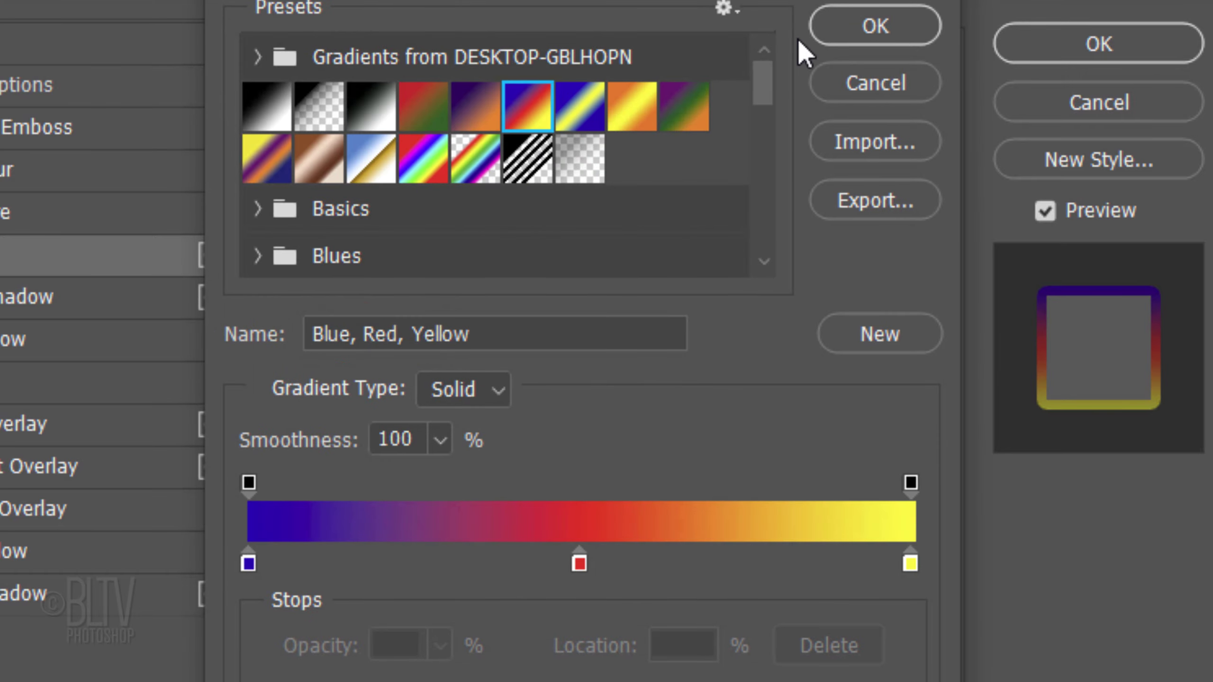
{"action": "left_click", "coordinate": [861, 33]}
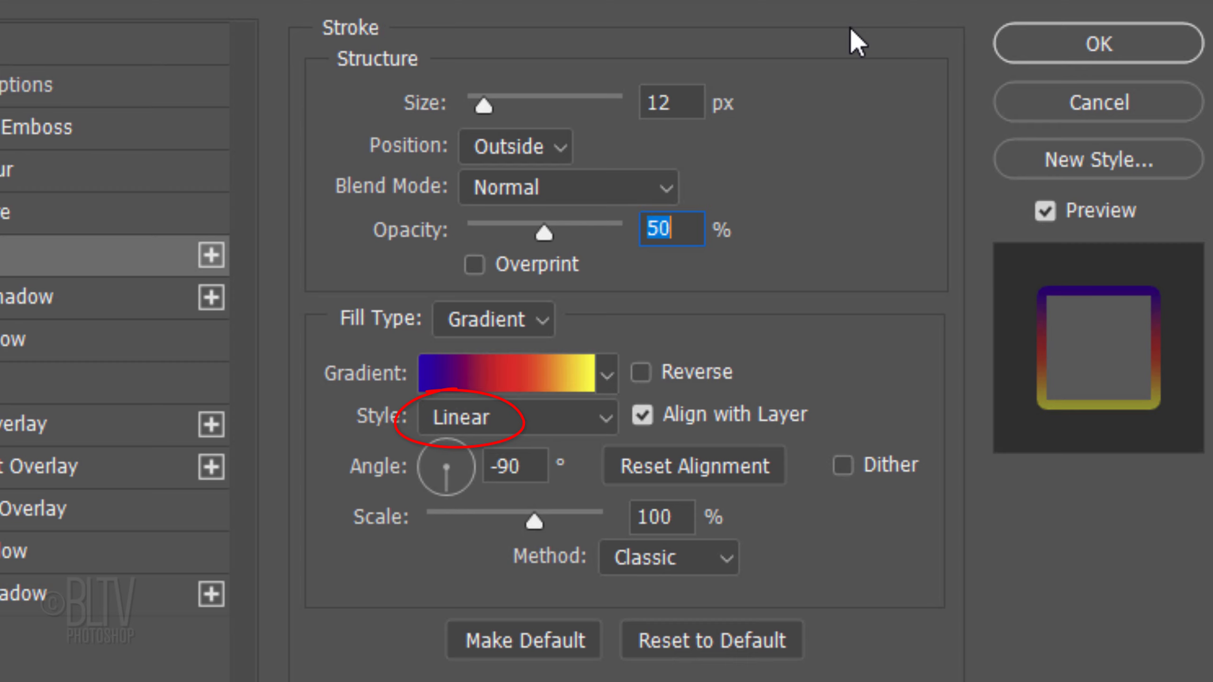
{"action": "left_click_drag", "start_coordinate": [446, 495], "coordinate": [444, 406]}
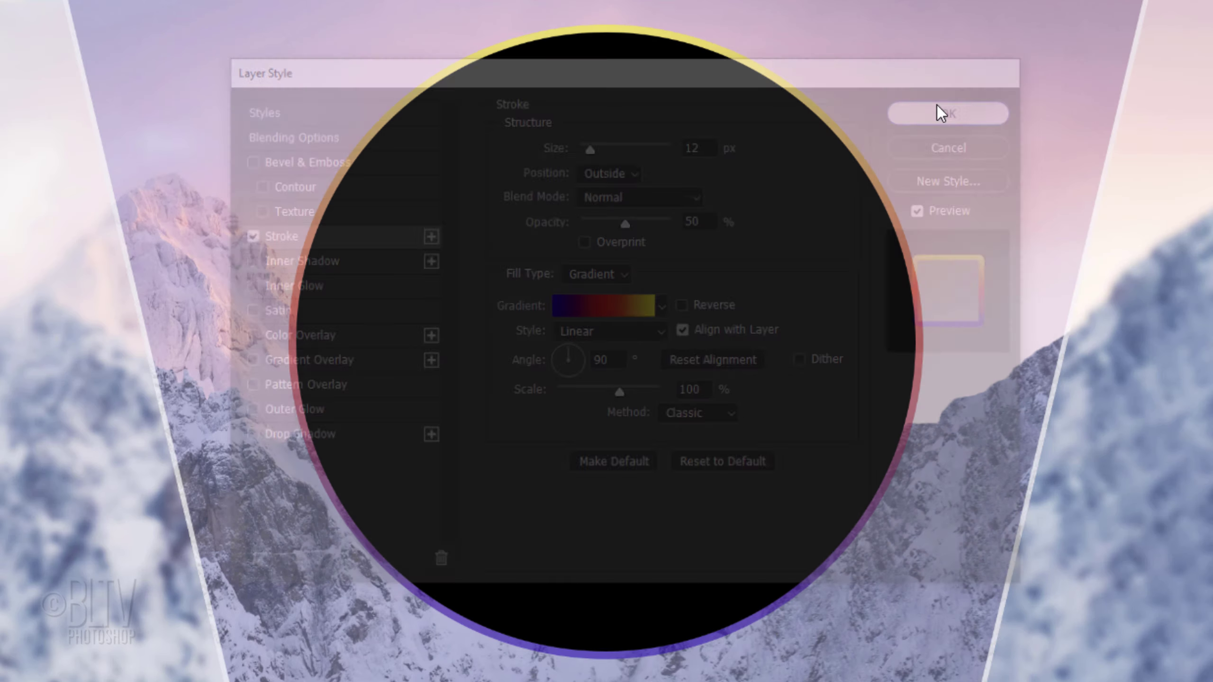
{"action": "left_click", "coordinate": [936, 109]}
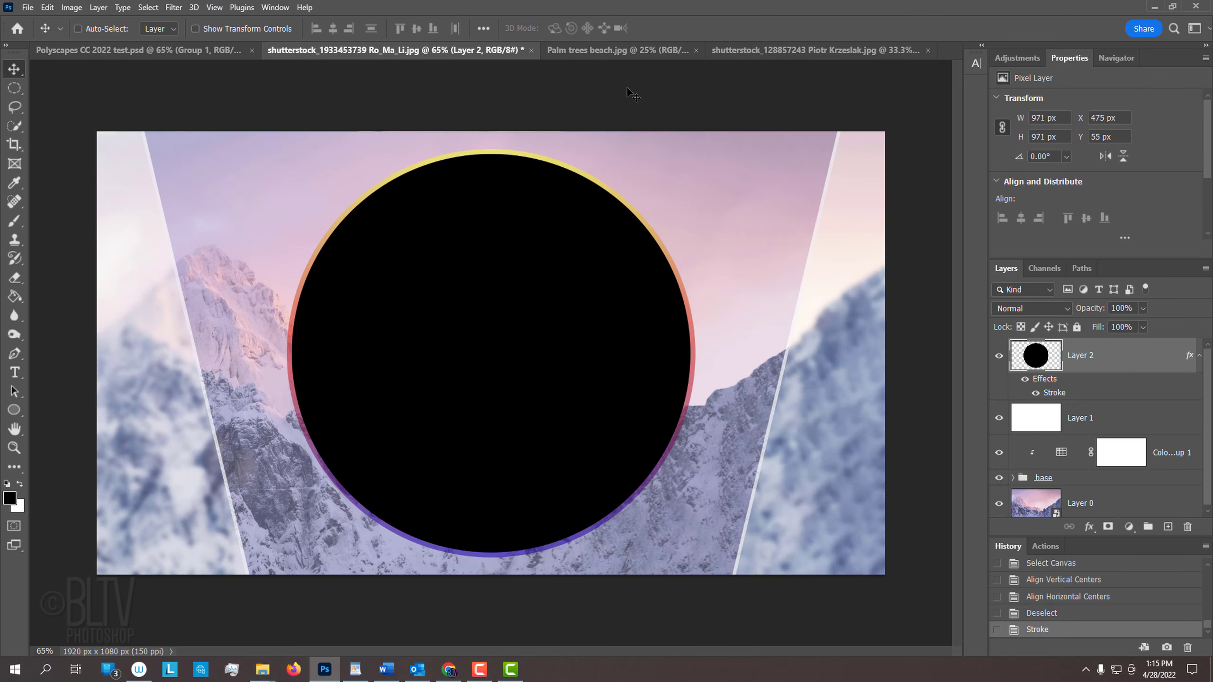
Step: Bring the Palm trees beach photo into the document above the circle and clip it to the circle layer
{"action": "left_click", "coordinate": [607, 50]}
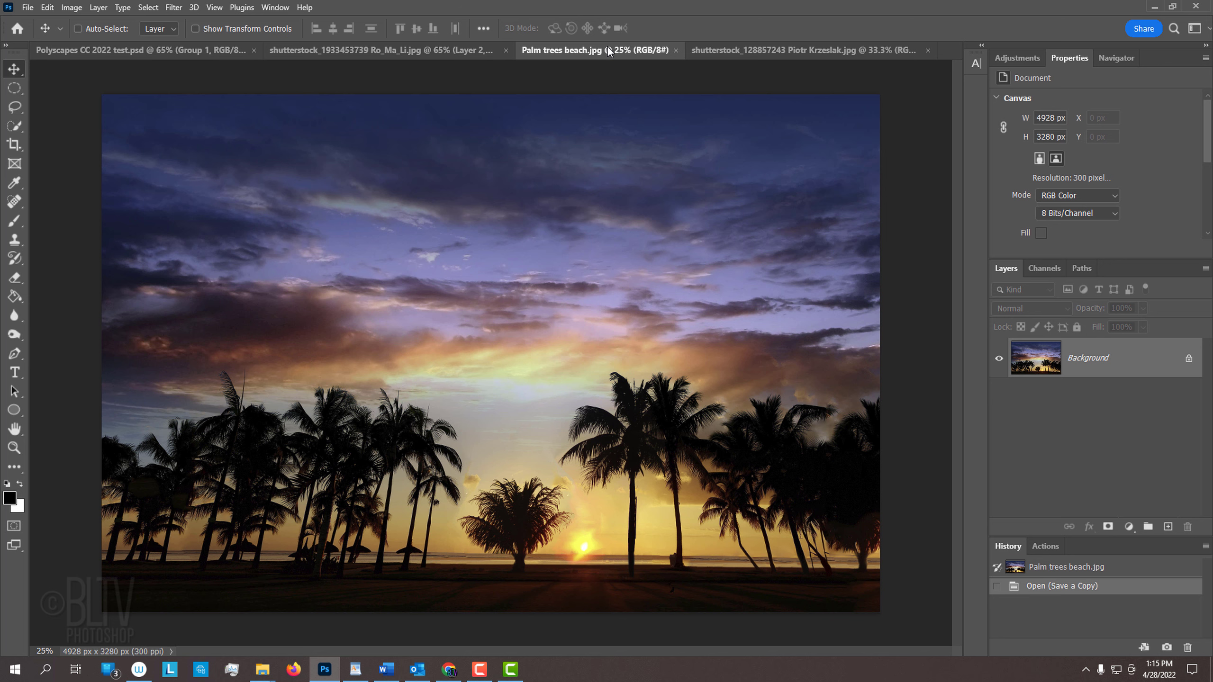
{"action": "left_click_drag", "start_coordinate": [537, 176], "coordinate": [505, 373]}
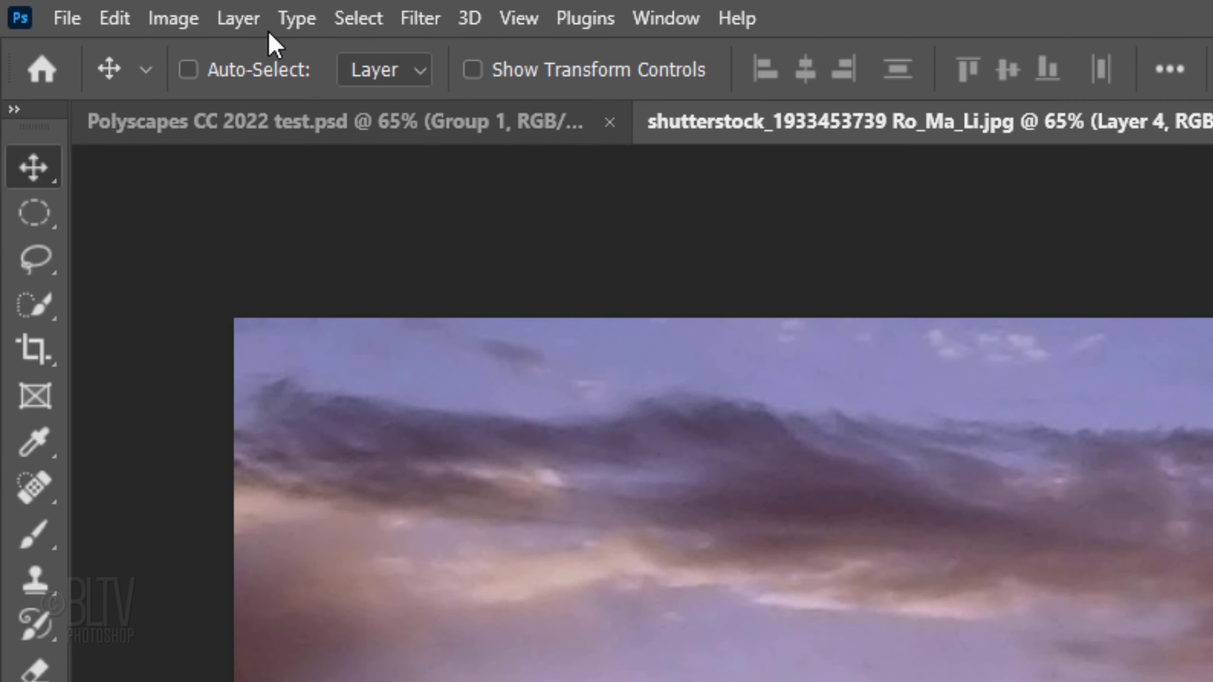
{"action": "left_click", "coordinate": [98, 7]}
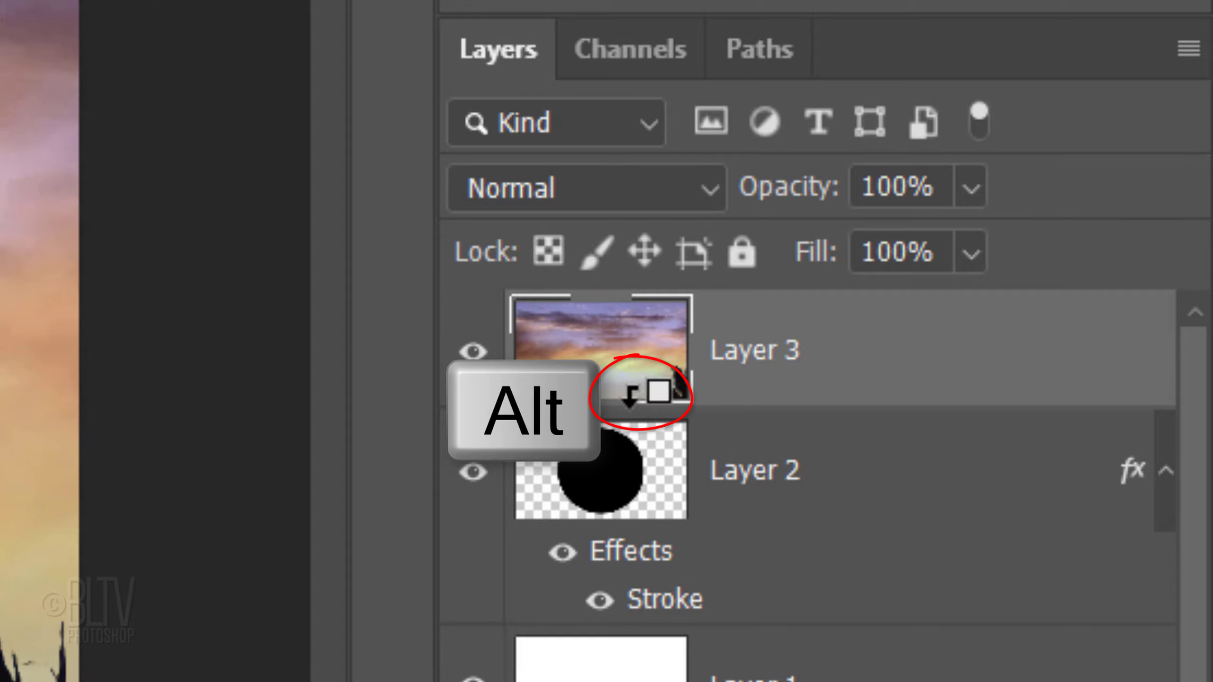
{"action": "left_click", "coordinate": [630, 396], "text": "alt"}
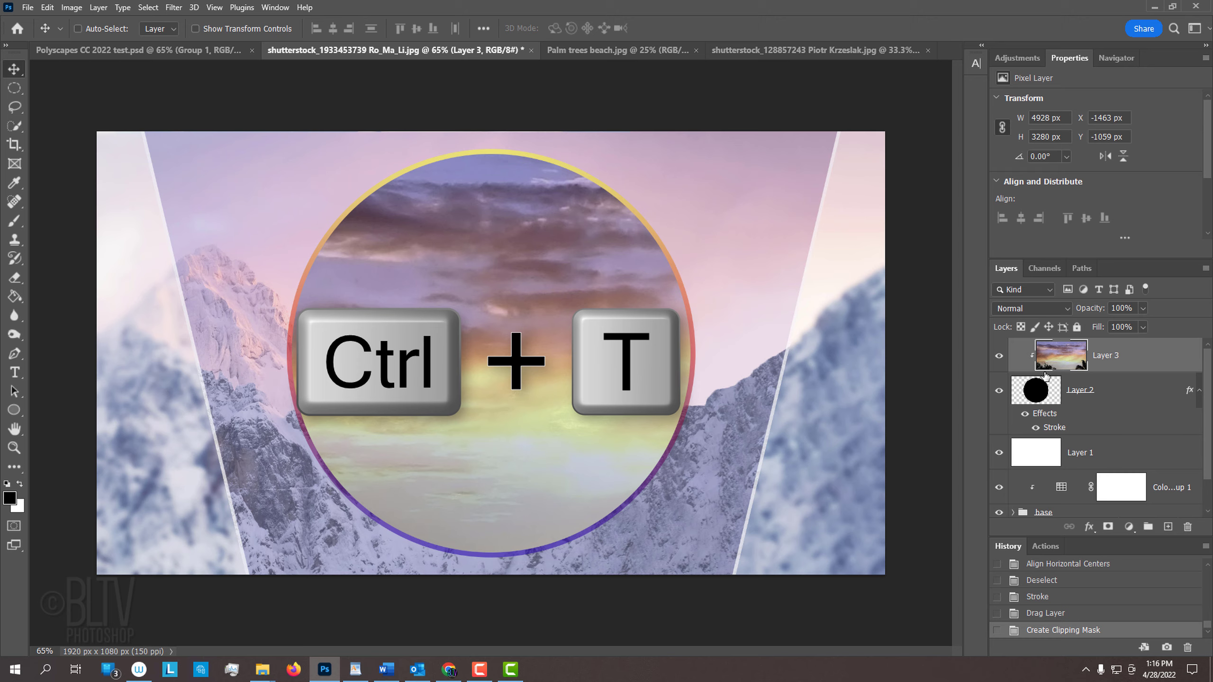
Step: Scale the palm trees photo down to about 33% and position it inside the circle
{"action": "key", "text": "ctrl+t"}
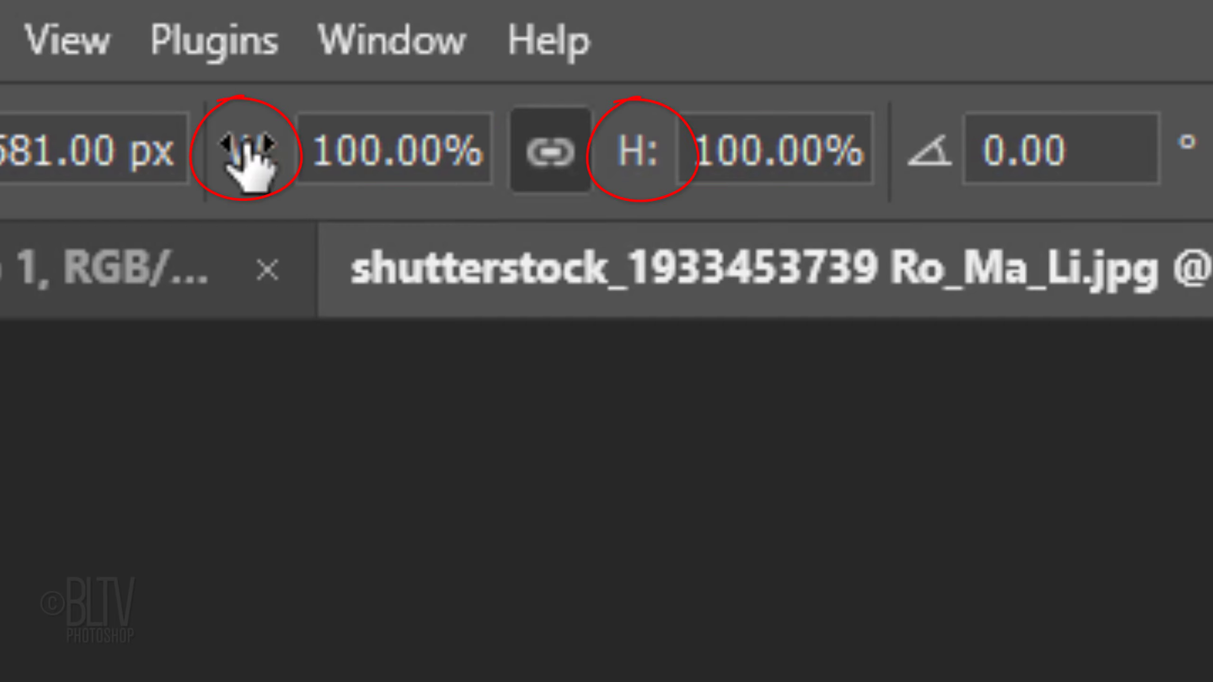
{"action": "left_click_drag", "start_coordinate": [248, 162], "coordinate": [0, 206]}
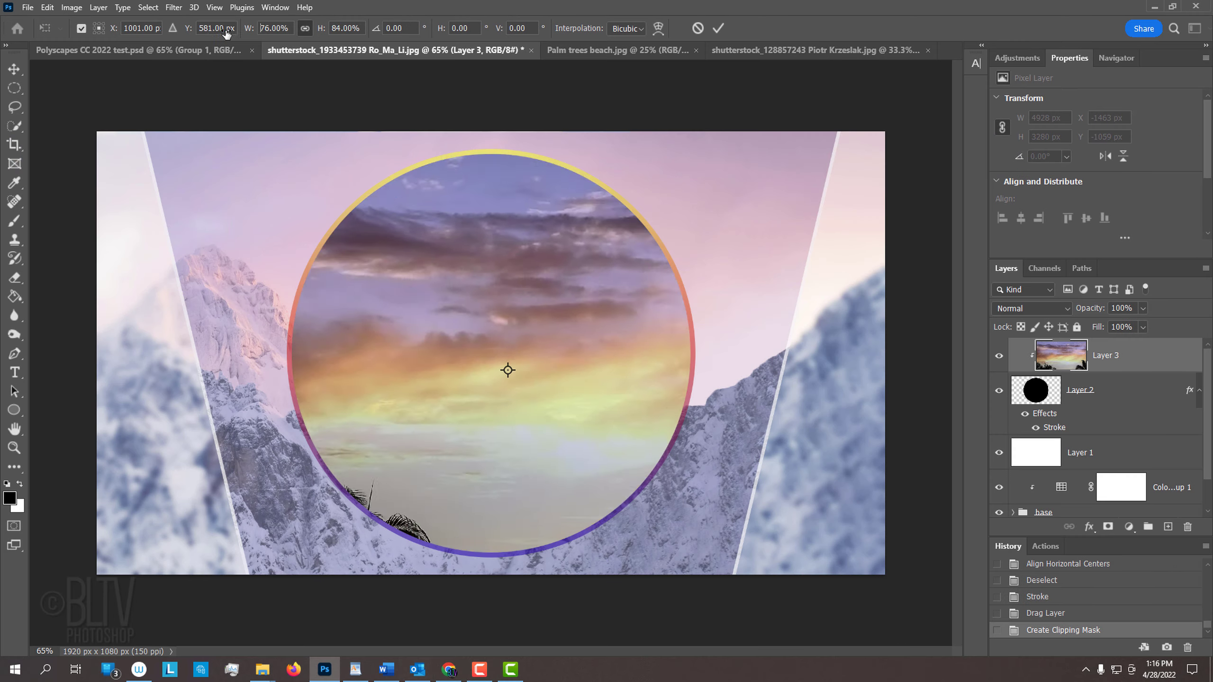
{"action": "left_click_drag", "start_coordinate": [188, 46], "coordinate": [204, 45]}
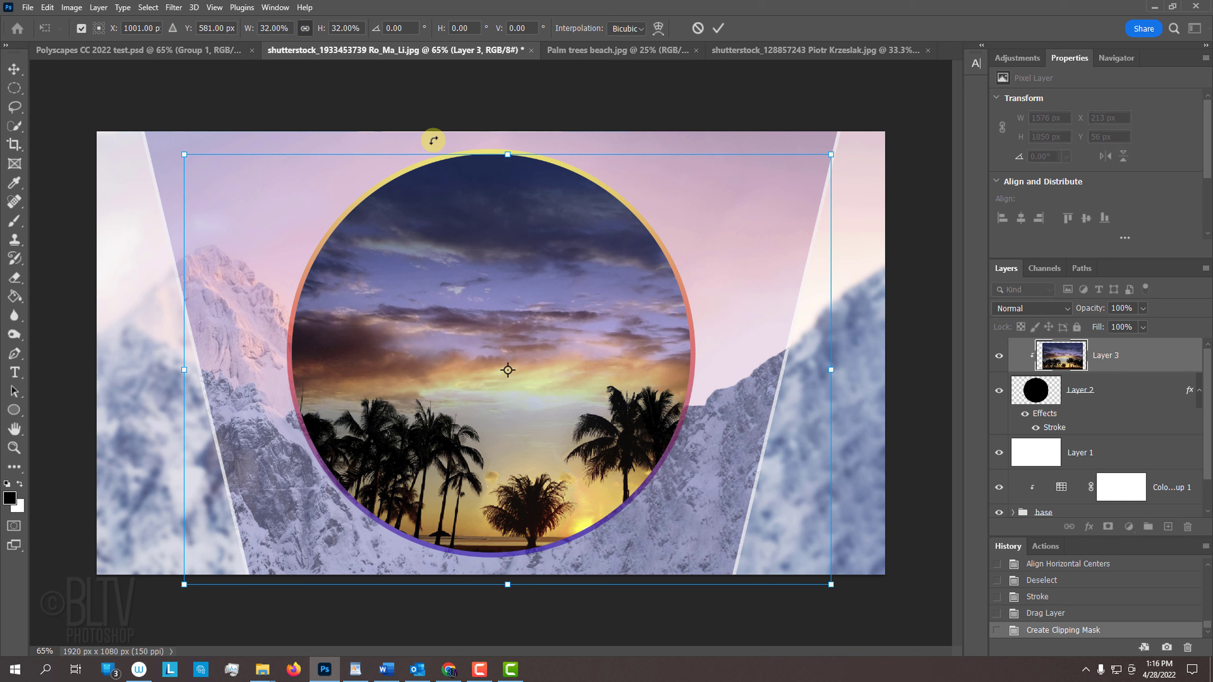
{"action": "left_click_drag", "start_coordinate": [514, 209], "coordinate": [475, 217]}
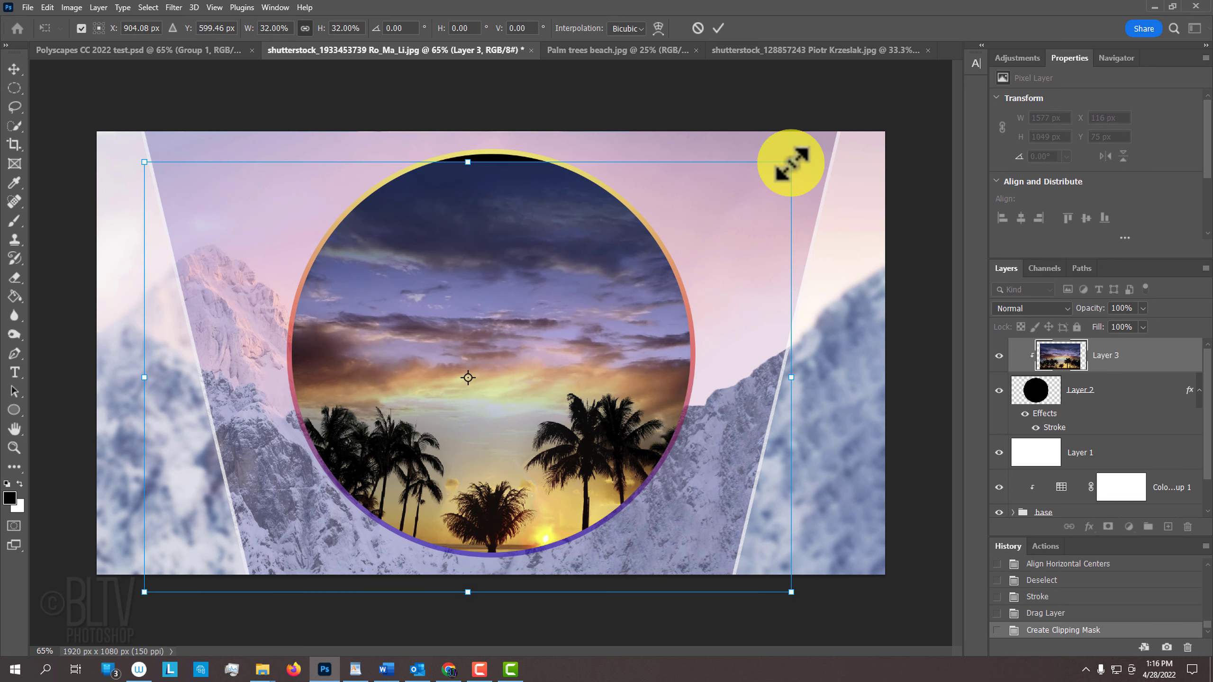
{"action": "left_click_drag", "start_coordinate": [790, 162], "coordinate": [804, 154]}
{"action": "left_click_drag", "start_coordinate": [505, 243], "coordinate": [493, 245]}
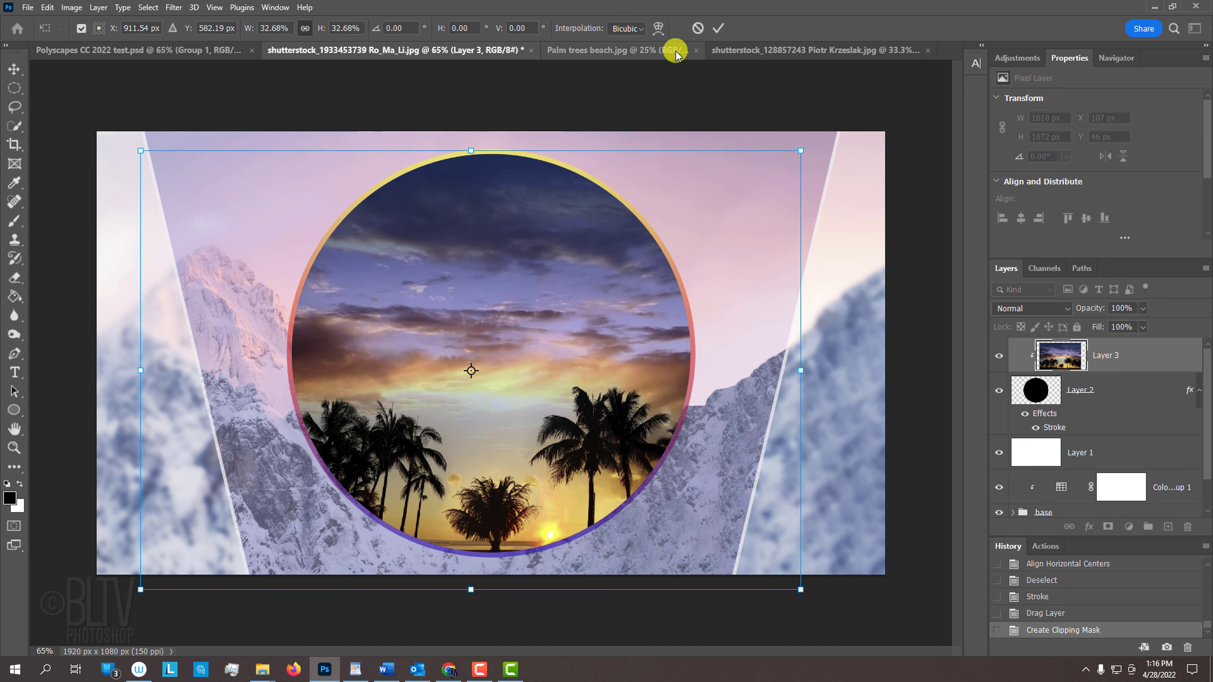
{"action": "left_click", "coordinate": [714, 27]}
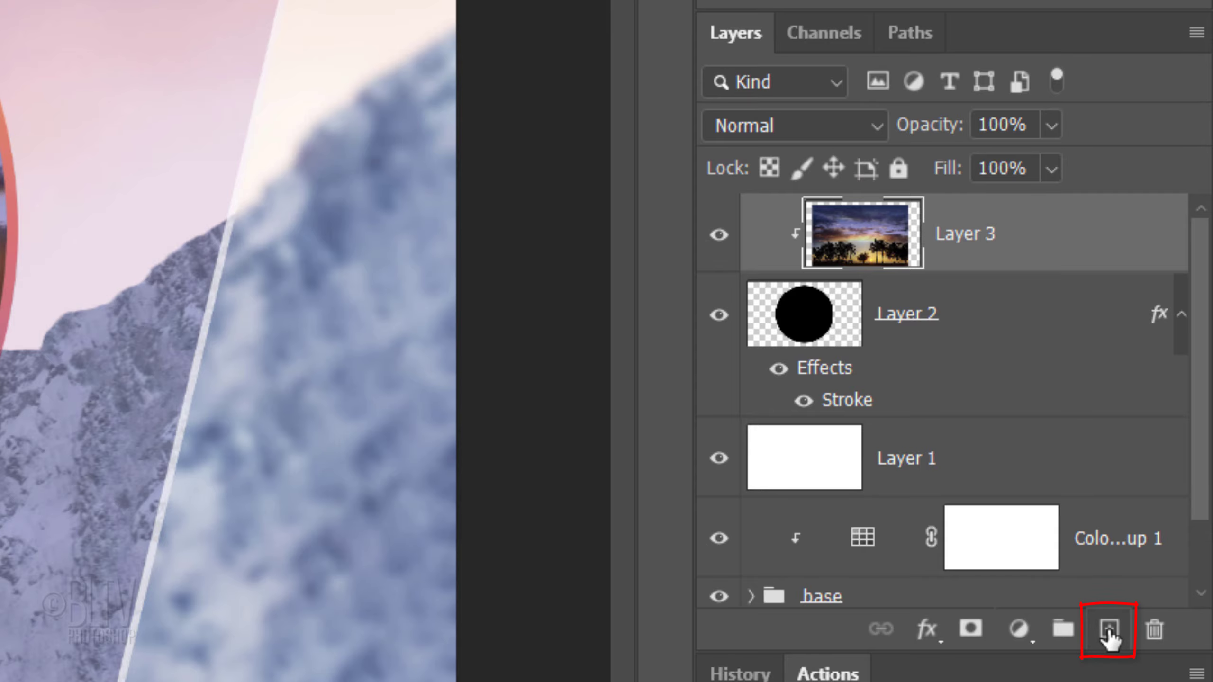
Step: Add a new layer and draw a three-sided black polygon (triangle) over the circle with the Polygon Tool
{"action": "left_click", "coordinate": [1106, 627]}
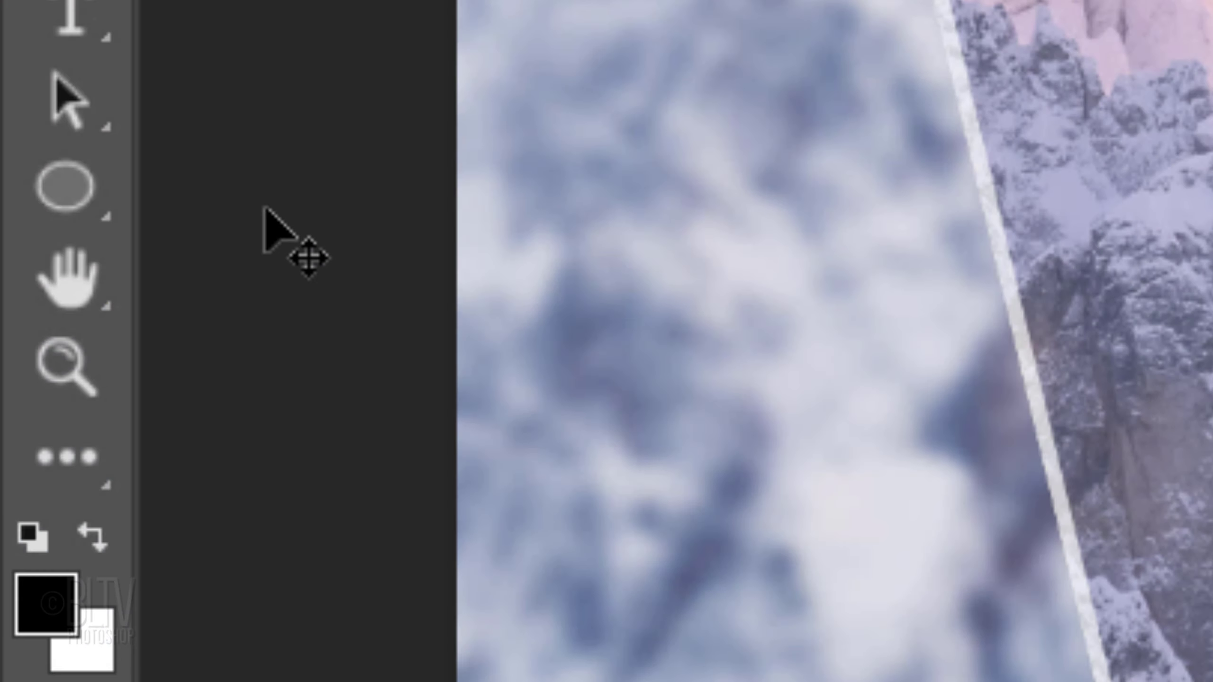
{"action": "left_click", "coordinate": [66, 203]}
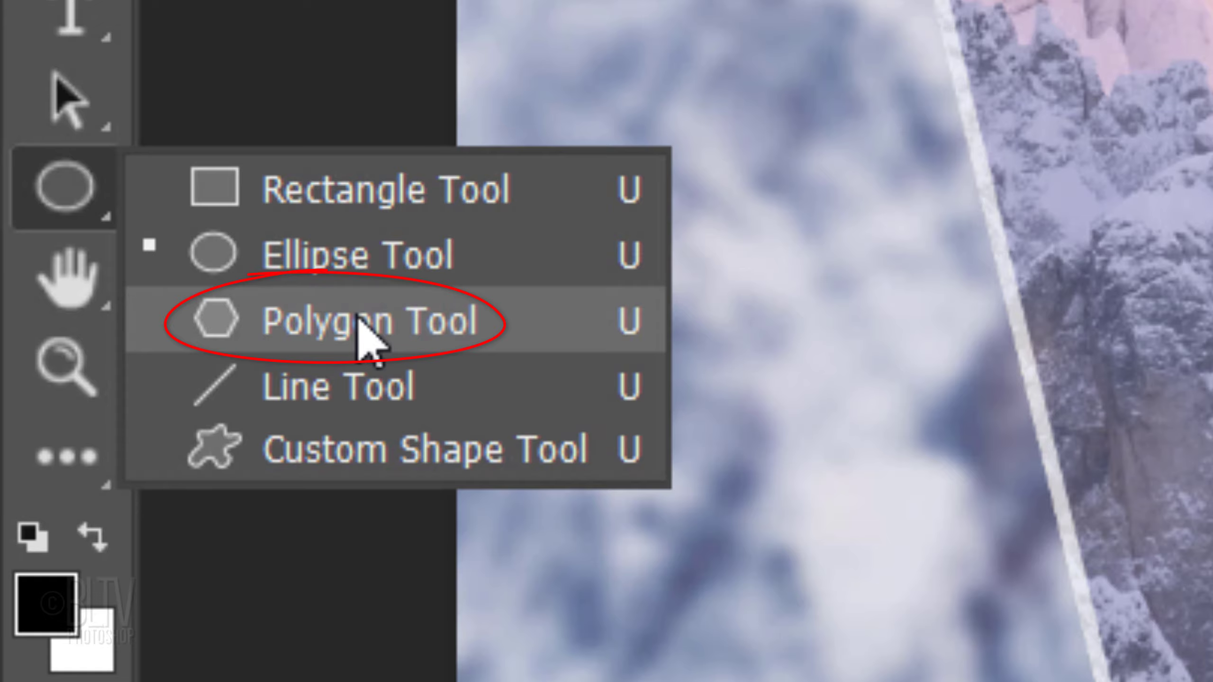
{"action": "left_click", "coordinate": [368, 335]}
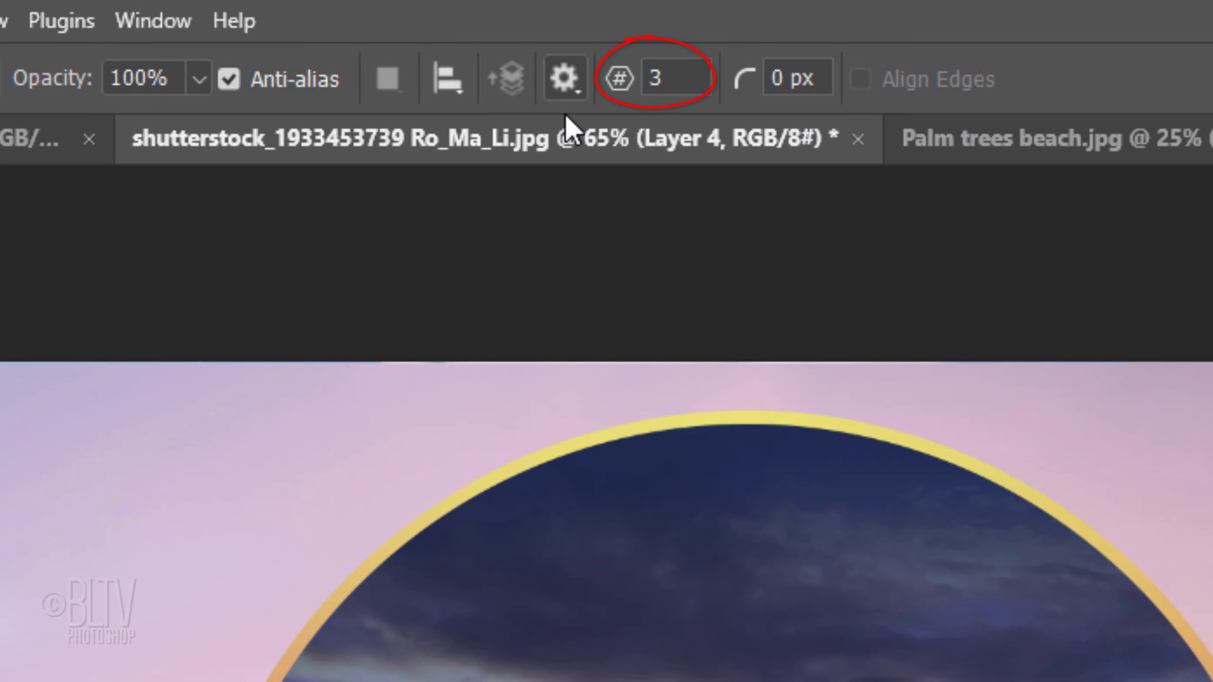
{"action": "left_click", "coordinate": [567, 86]}
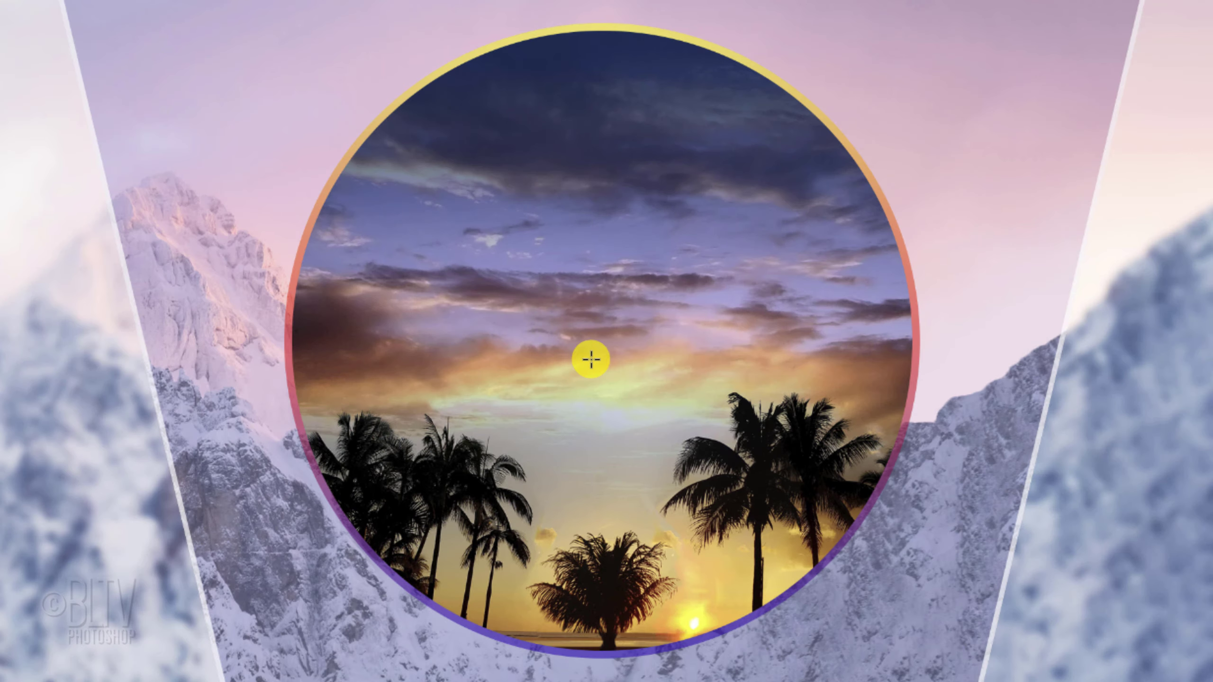
{"action": "left_click_drag", "start_coordinate": [592, 358], "coordinate": [968, 0]}
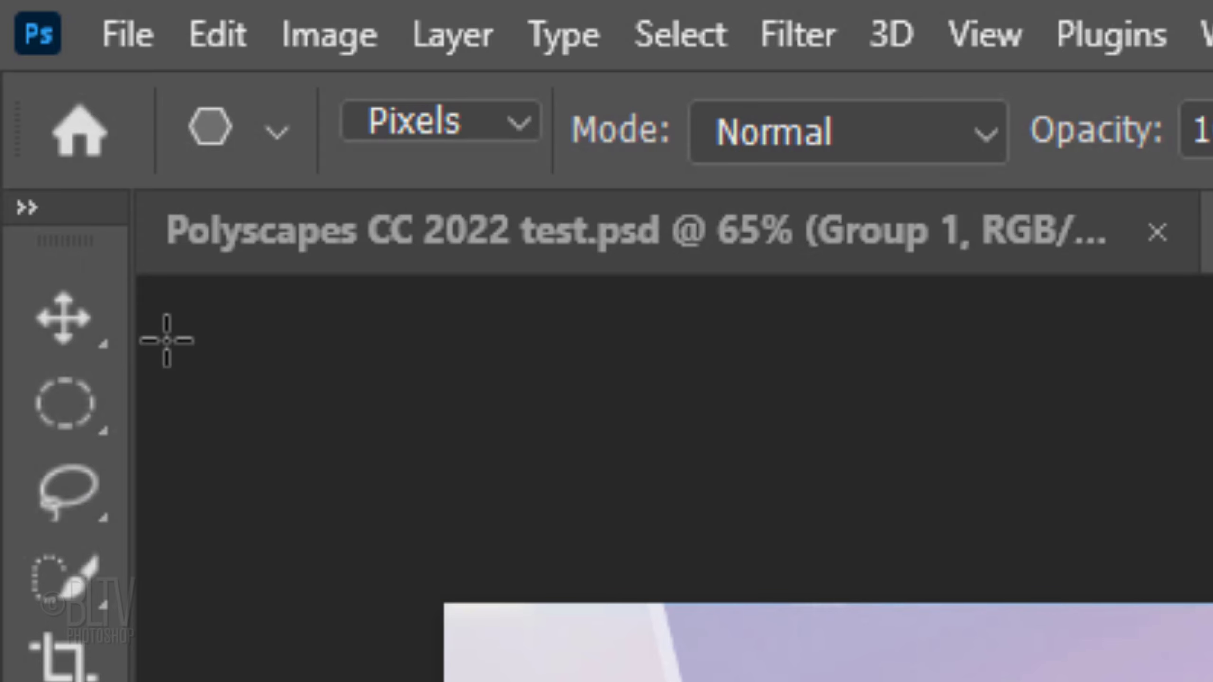
Step: Center the triangle horizontally and vertically on the canvas, then deselect
{"action": "left_click", "coordinate": [78, 329]}
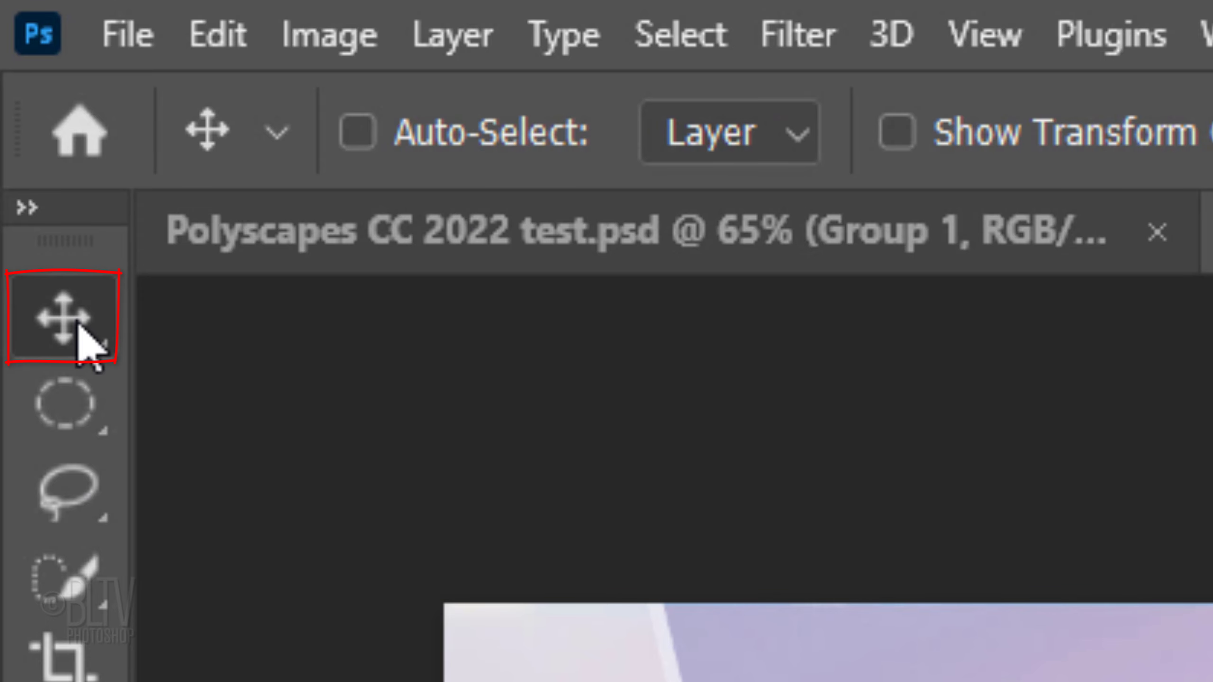
{"action": "key", "text": "ctrl+a"}
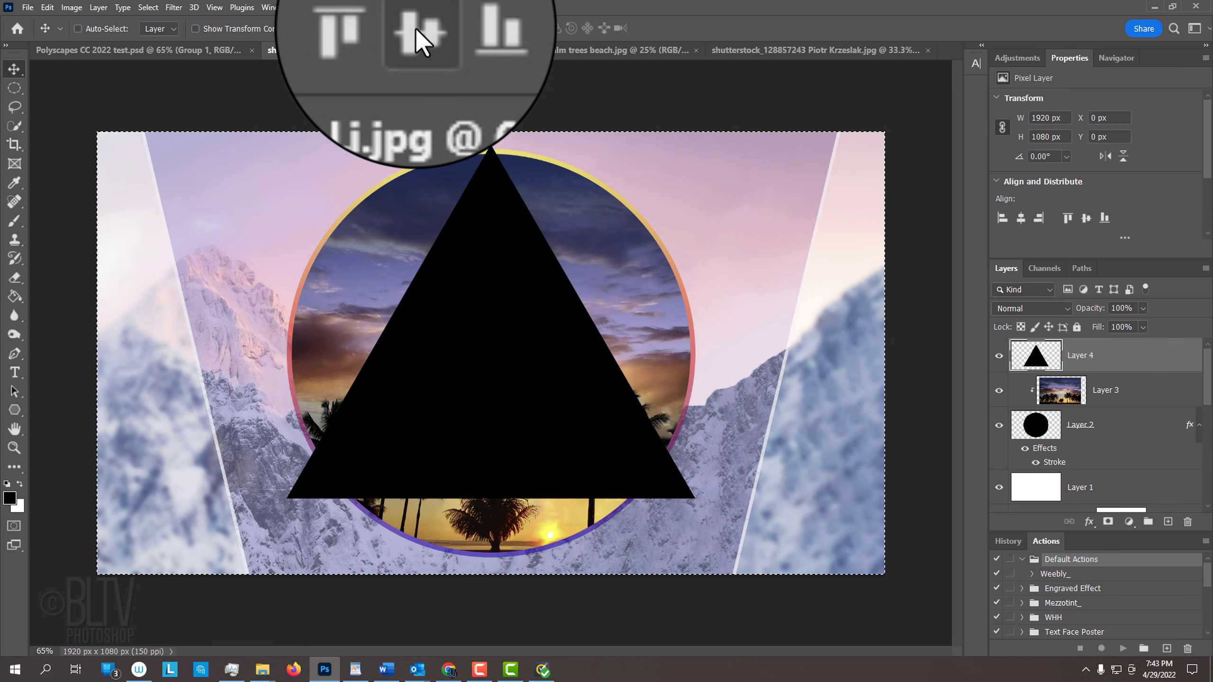
{"action": "left_click", "coordinate": [416, 28]}
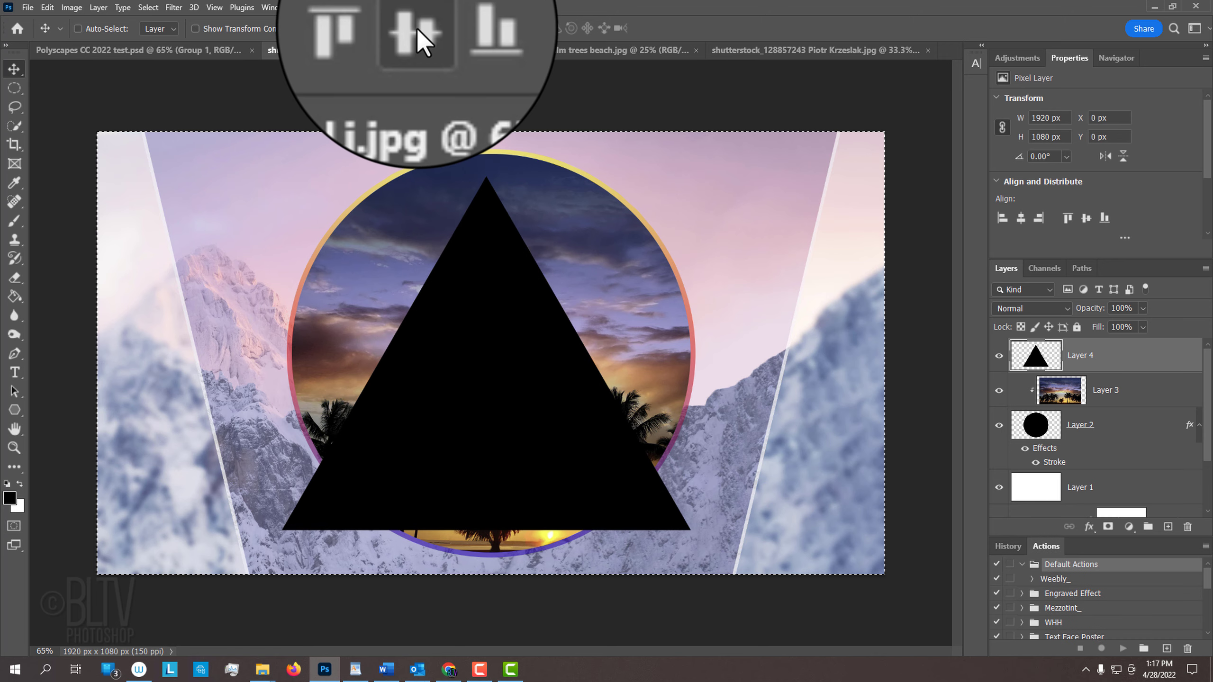
{"action": "left_click", "coordinate": [331, 30]}
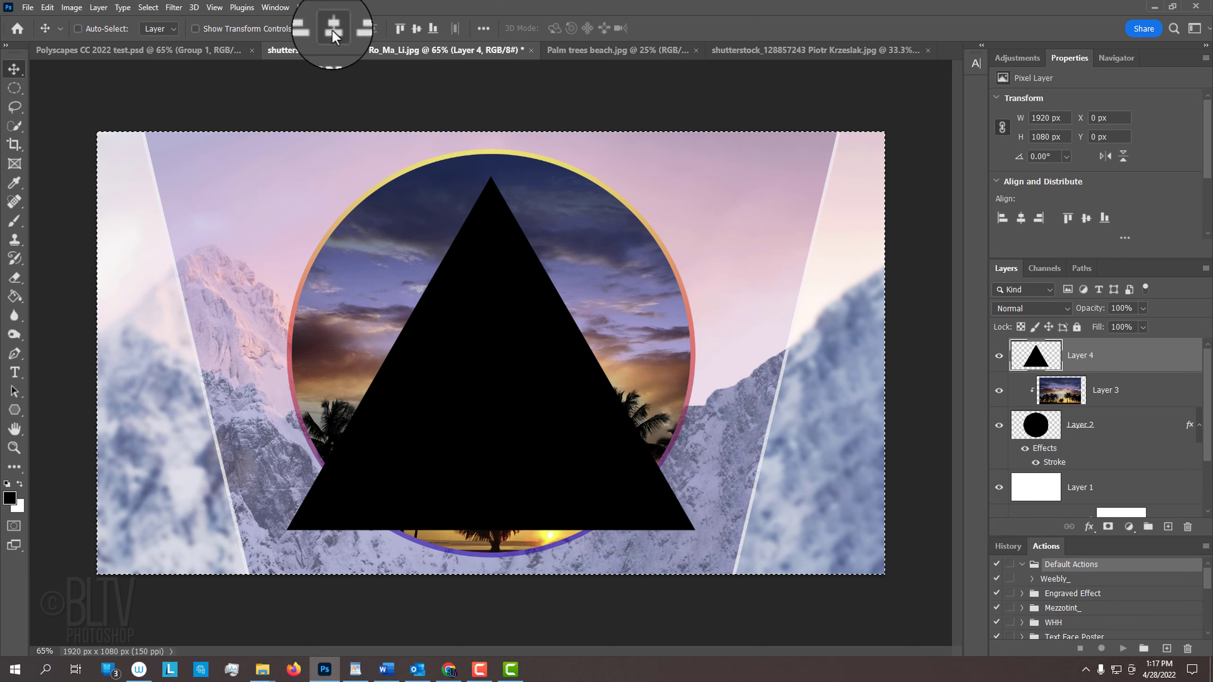
{"action": "key", "text": "ctrl+d"}
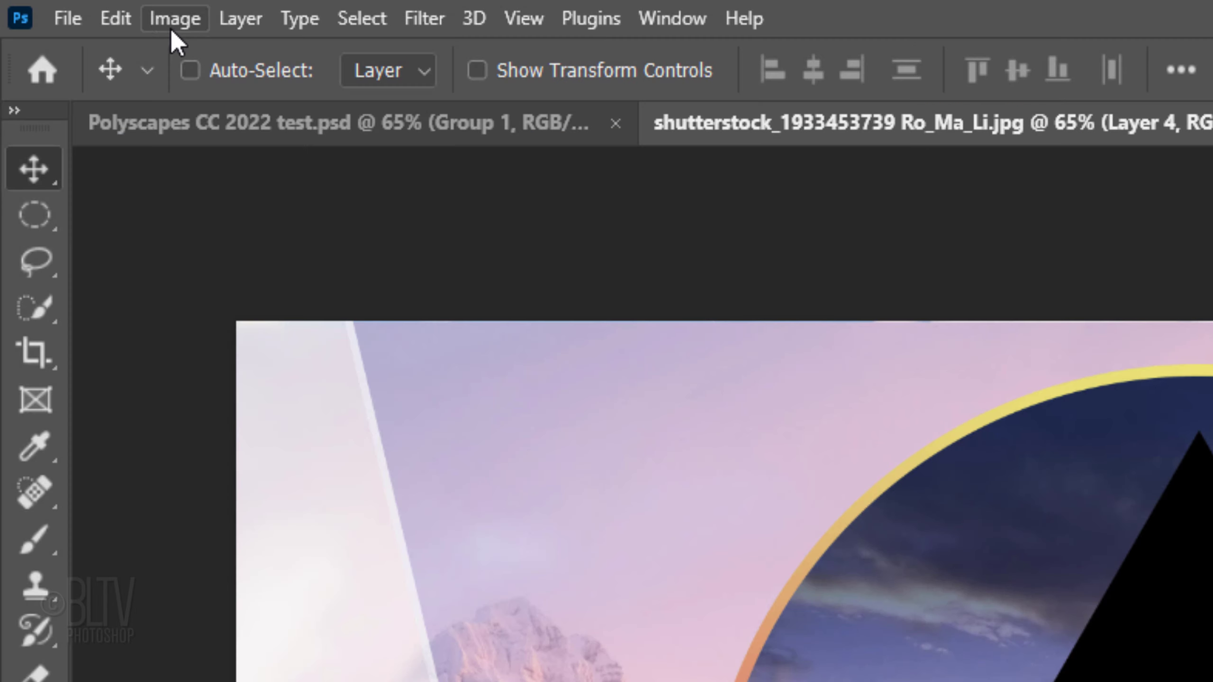
Step: Flip the triangle vertically so it points downward
{"action": "left_click", "coordinate": [47, 8]}
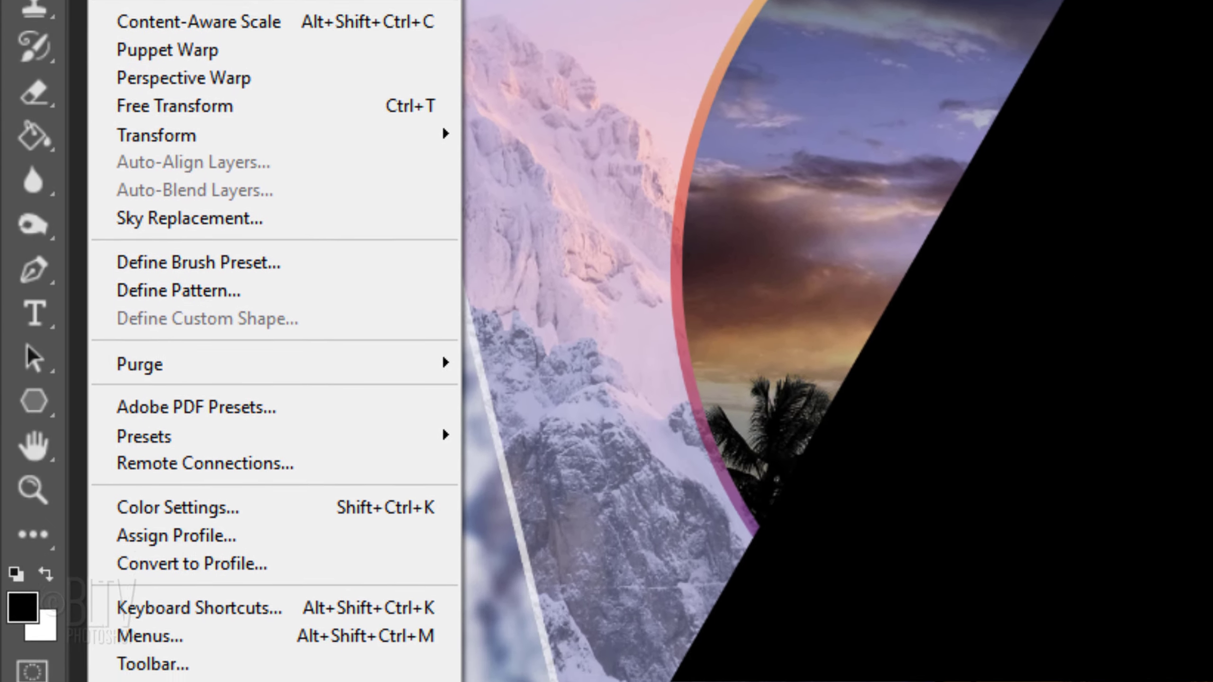
{"action": "mouse_move", "coordinate": [151, 138]}
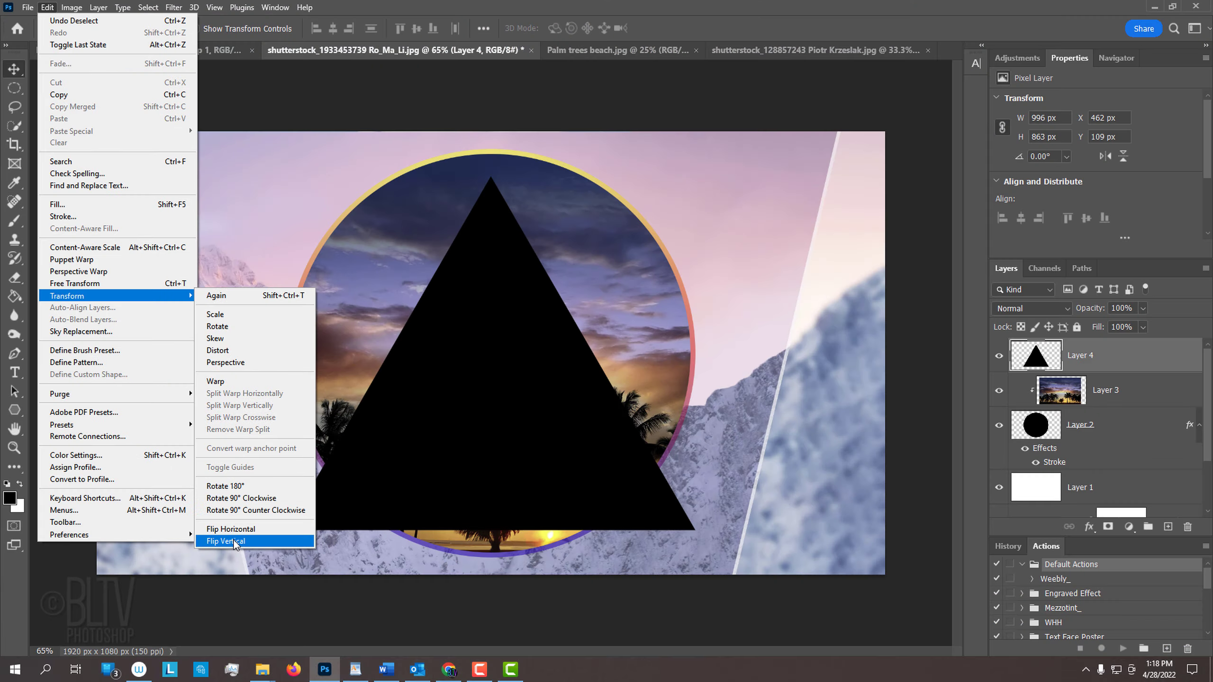
{"action": "left_click", "coordinate": [525, 621]}
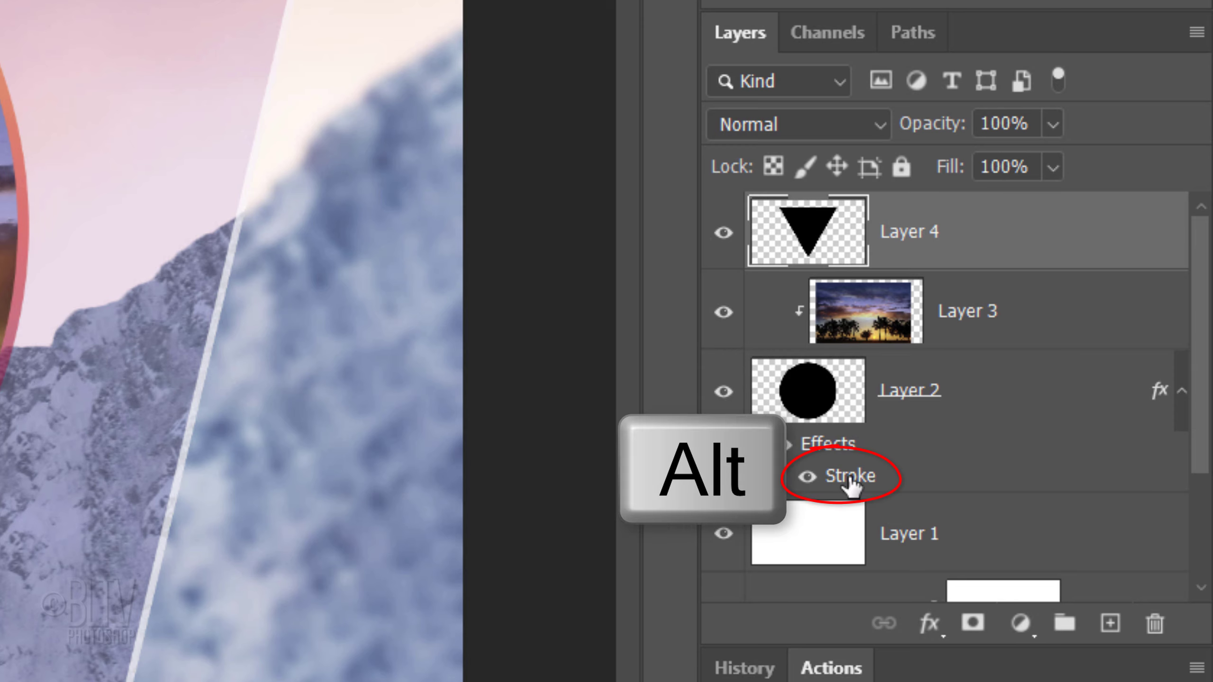
Step: Copy the circle's Stroke effect onto the triangle layer and change it to Inside position with a -90° angle
{"action": "left_click_drag", "start_coordinate": [850, 483], "coordinate": [1006, 234]}
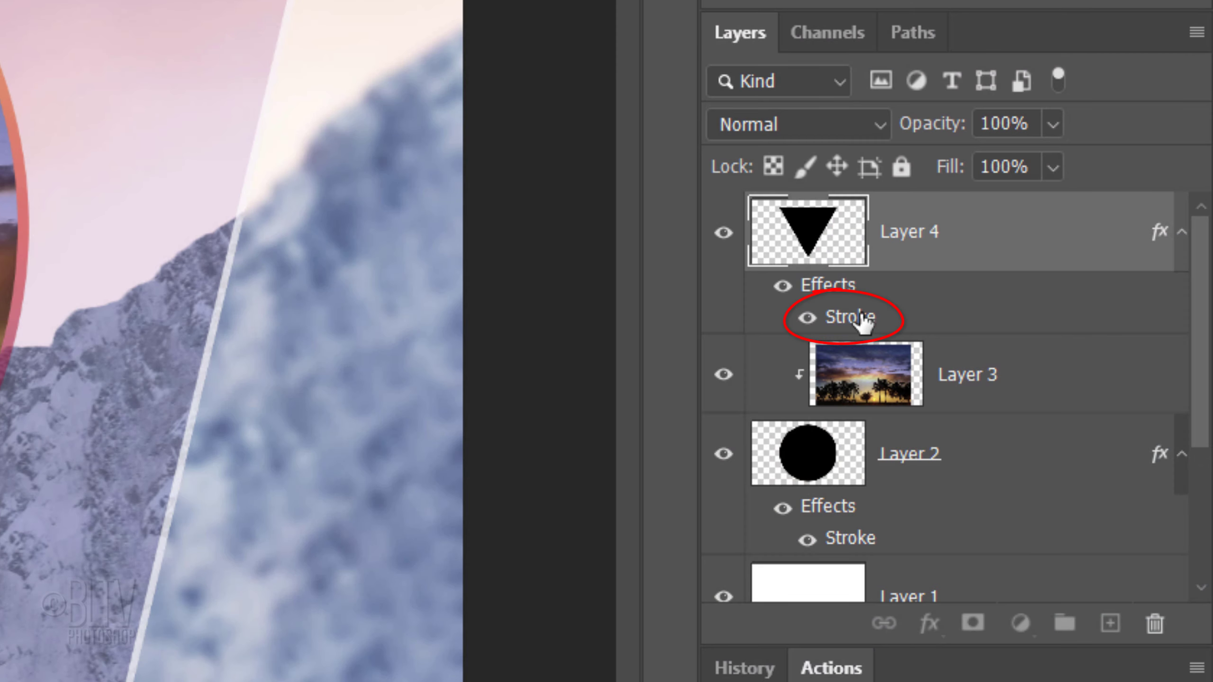
{"action": "double_click", "coordinate": [858, 315]}
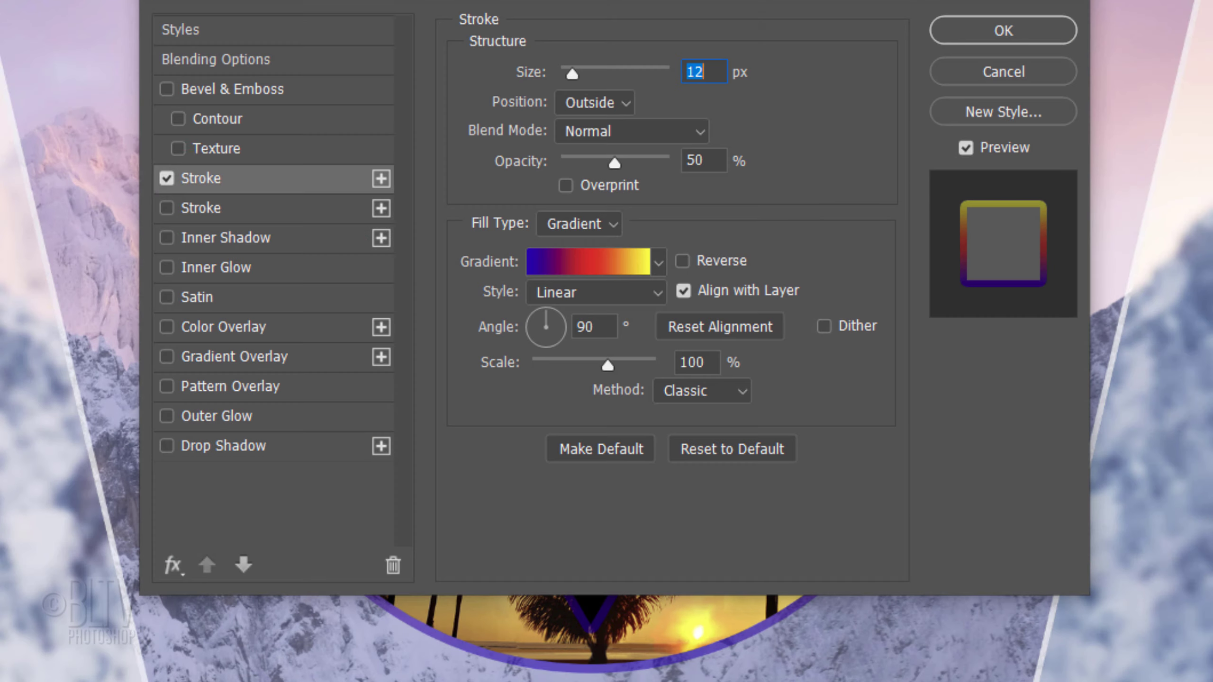
{"action": "left_click", "coordinate": [621, 104]}
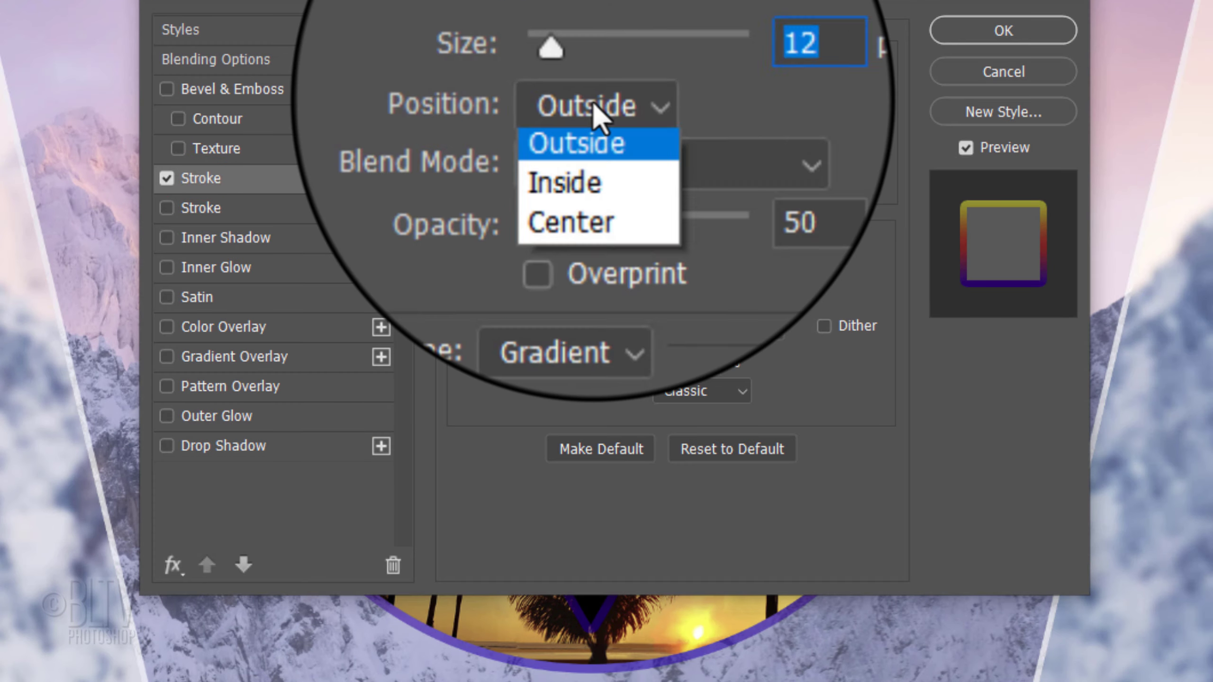
{"action": "left_click", "coordinate": [583, 140]}
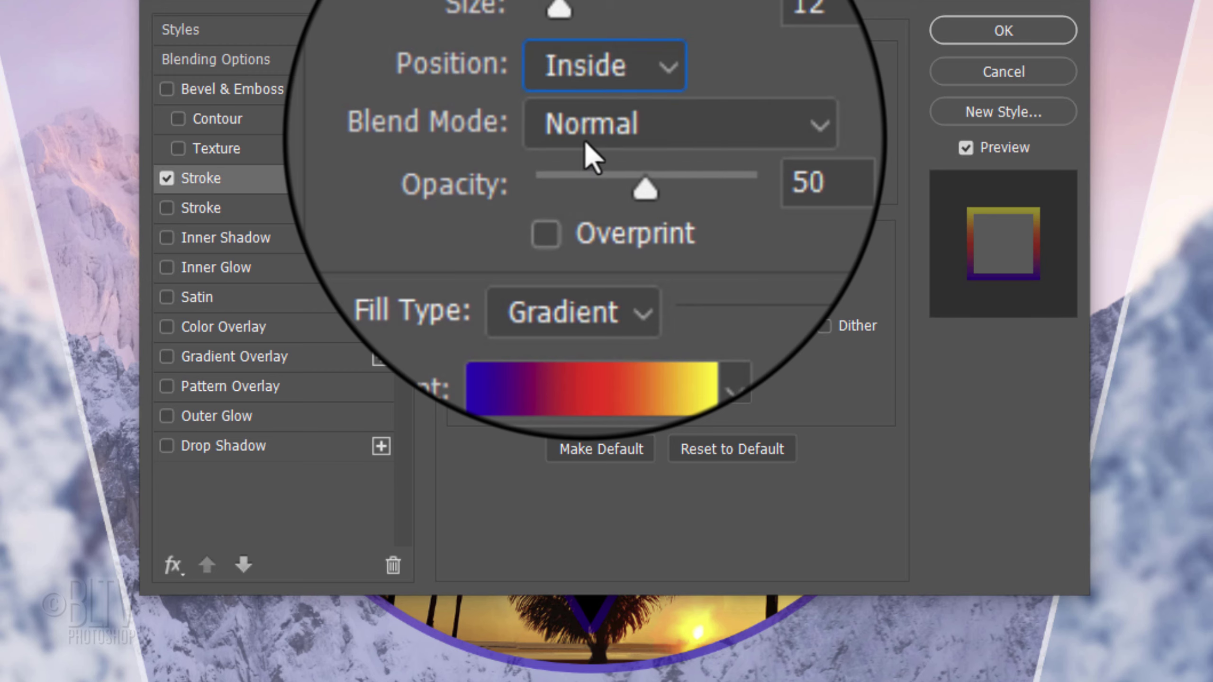
{"action": "left_click", "coordinate": [548, 375]}
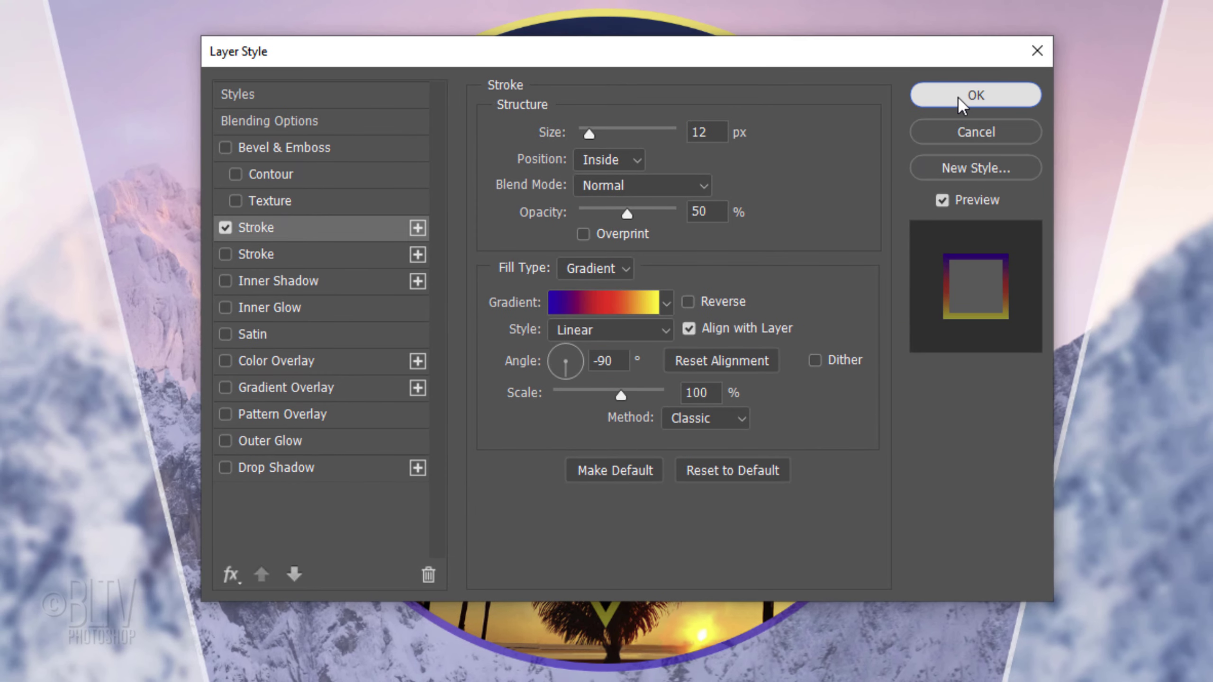
{"action": "left_click", "coordinate": [958, 96]}
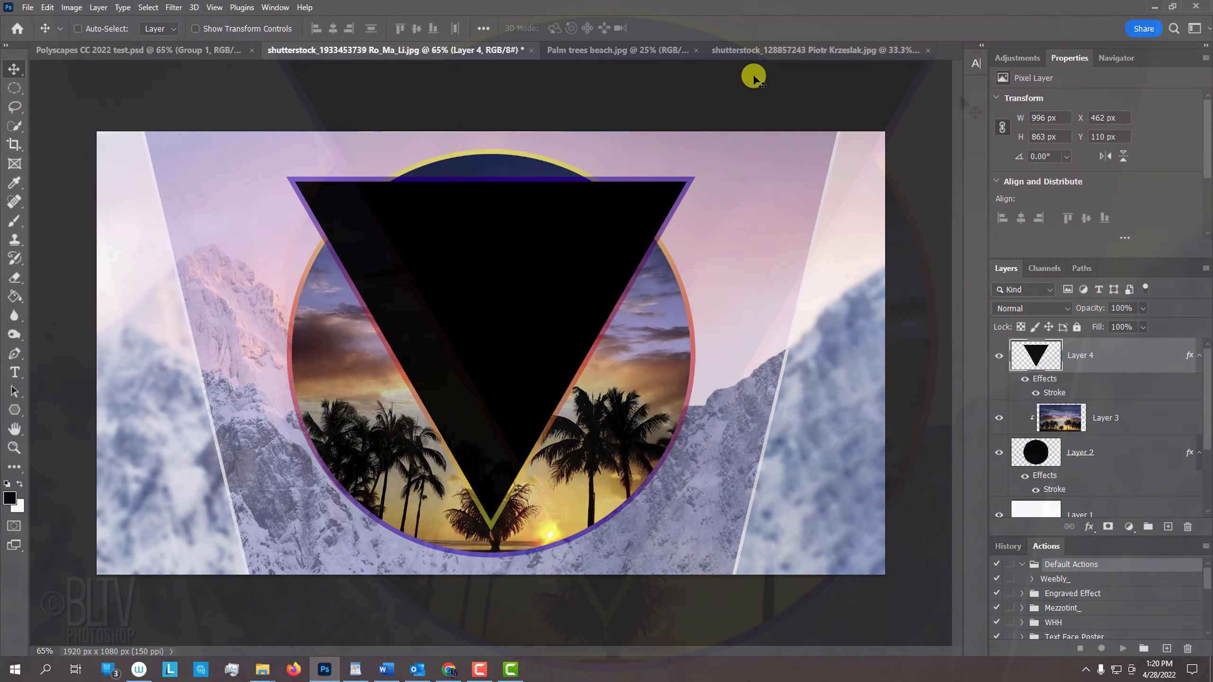
Step: Bring the eye photo into the document above the triangle and clip it to the triangle layer
{"action": "left_click", "coordinate": [770, 50]}
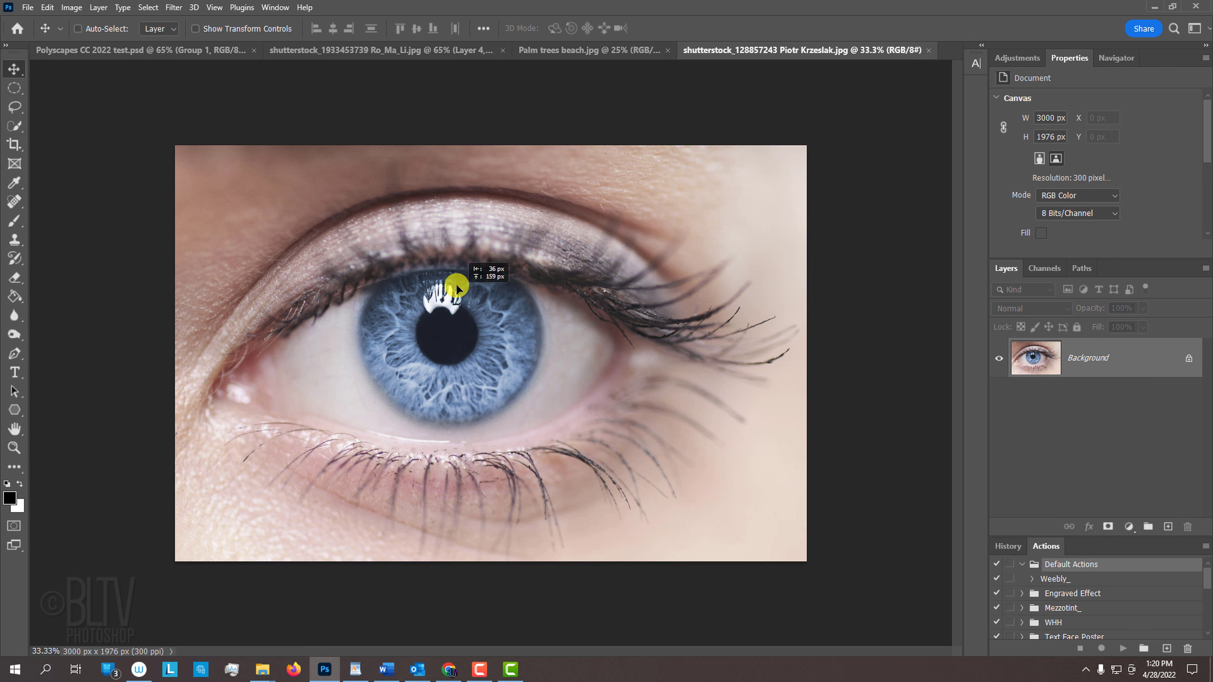
{"action": "left_click_drag", "start_coordinate": [455, 283], "coordinate": [489, 326]}
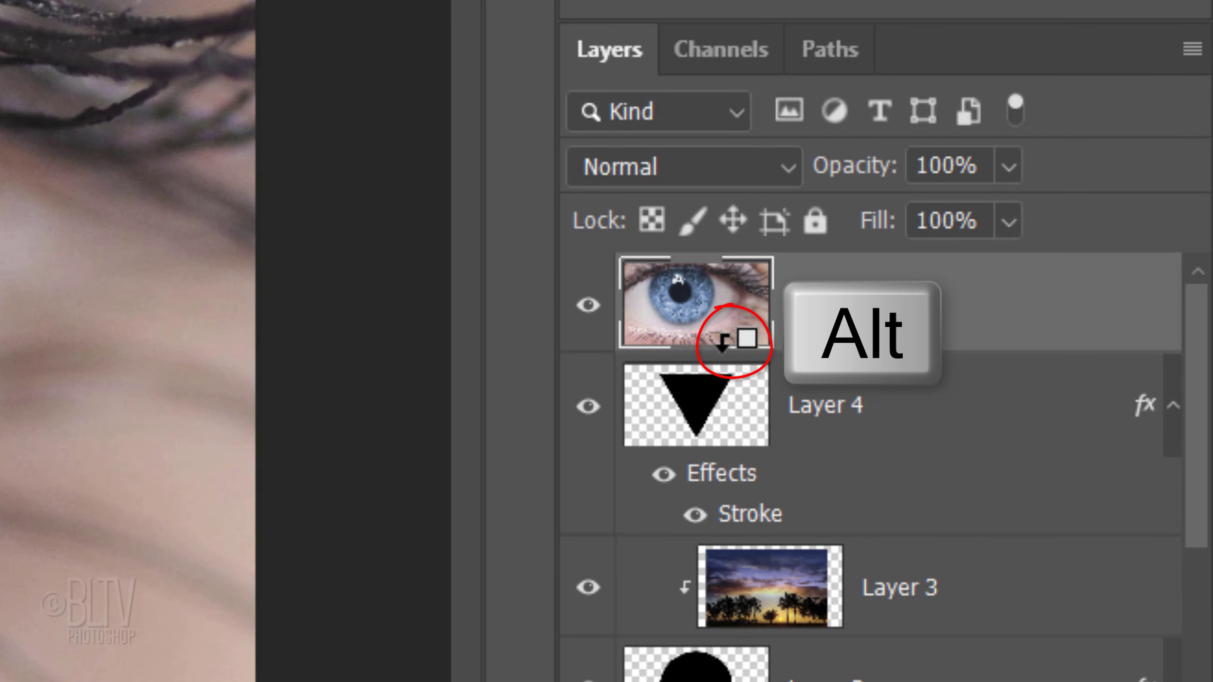
{"action": "left_click", "coordinate": [723, 342], "text": "alt"}
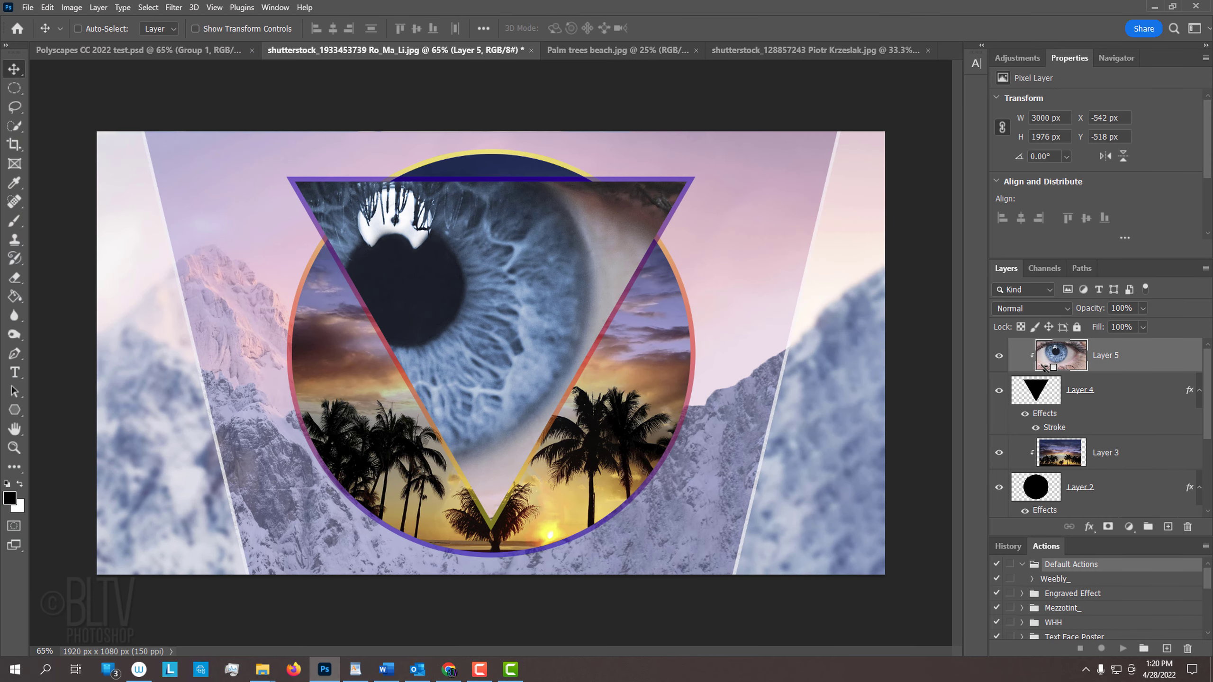
Step: Scale down and reposition the eye photo so the eye sits inside the triangle
{"action": "key", "text": "ctrl+t"}
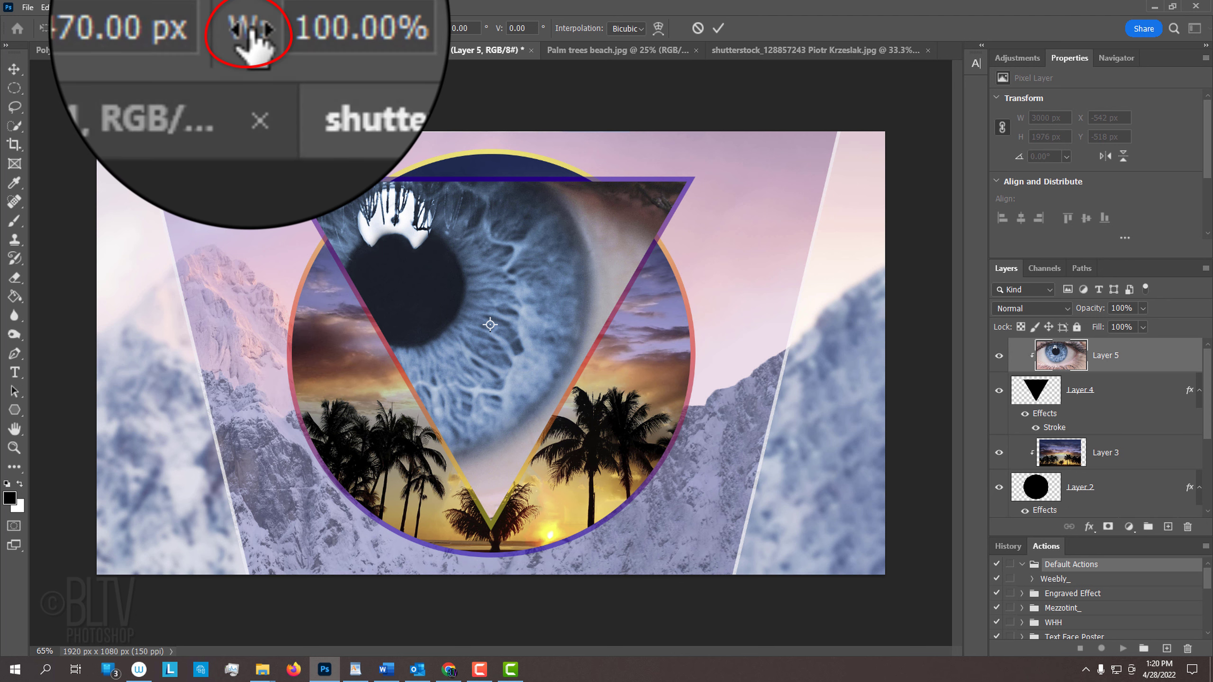
{"action": "left_click_drag", "start_coordinate": [251, 30], "coordinate": [215, 34]}
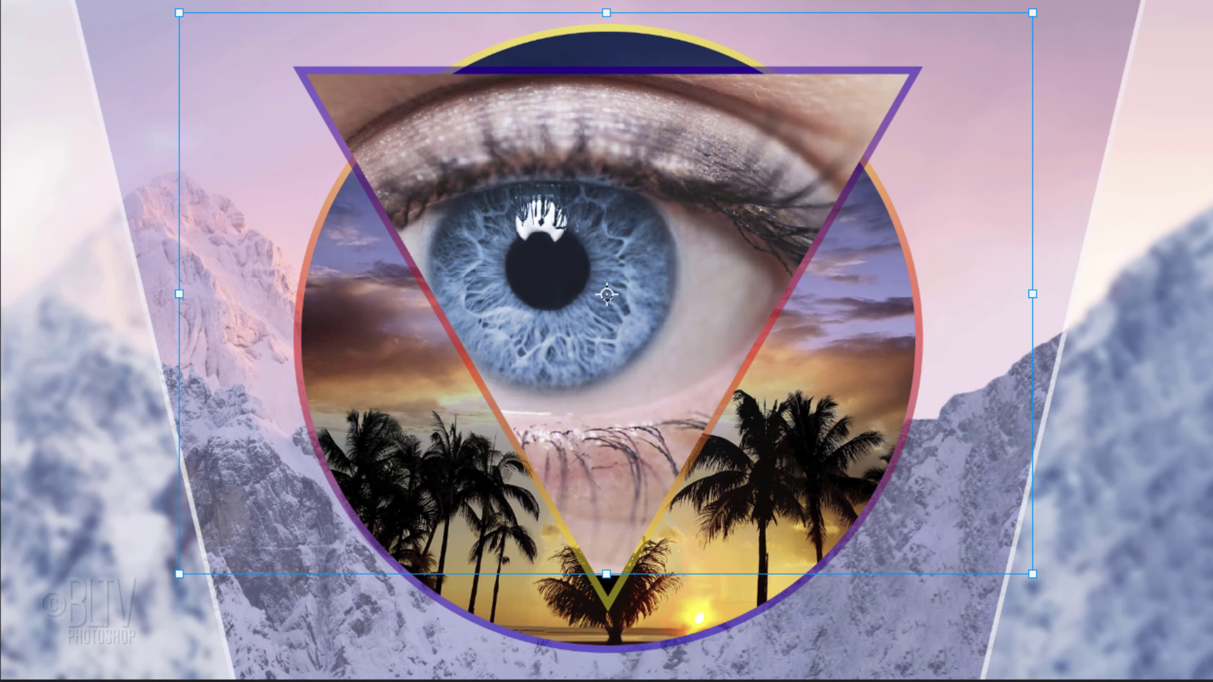
{"action": "left_click_drag", "start_coordinate": [535, 201], "coordinate": [559, 227]}
{"action": "left_click_drag", "start_coordinate": [615, 197], "coordinate": [642, 195]}
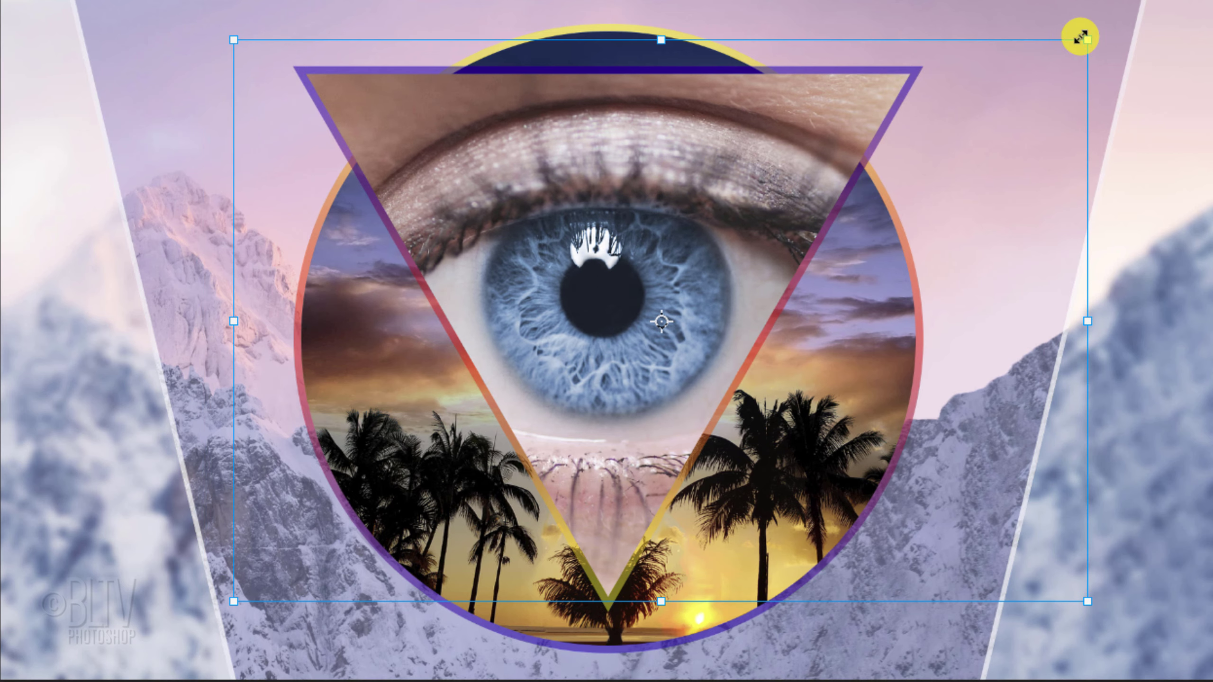
{"action": "left_click_drag", "start_coordinate": [1080, 36], "coordinate": [1065, 50]}
{"action": "left_click_drag", "start_coordinate": [646, 186], "coordinate": [658, 193]}
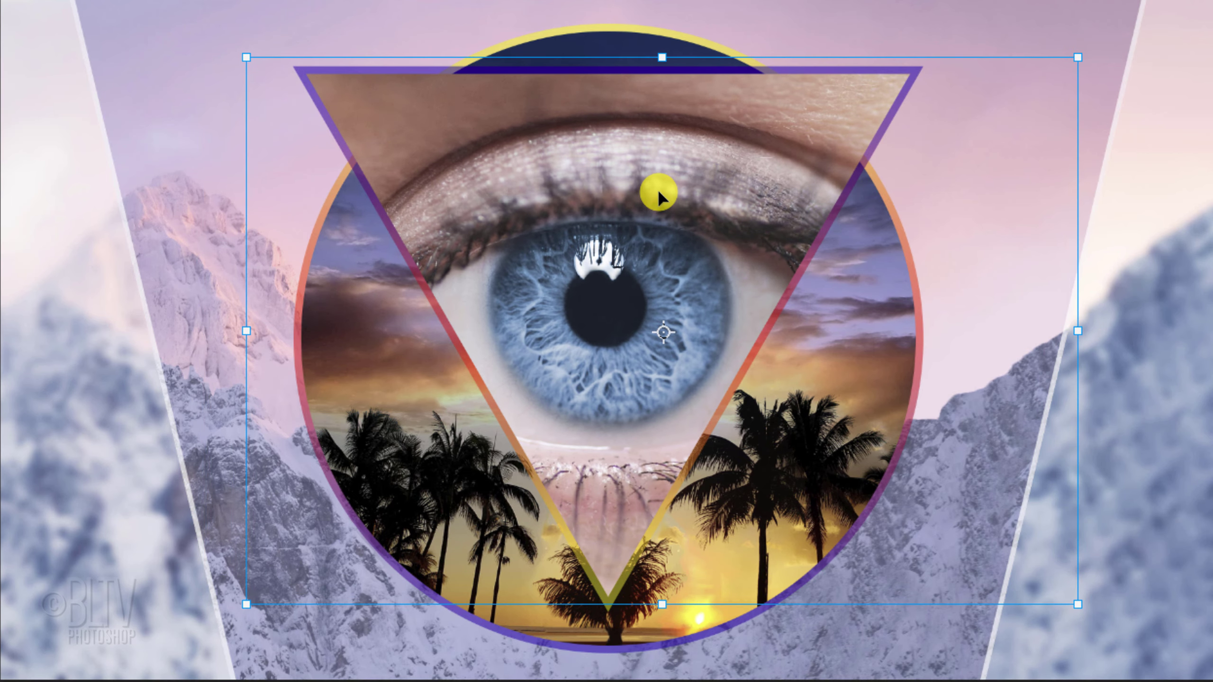
{"action": "key", "text": "Return"}
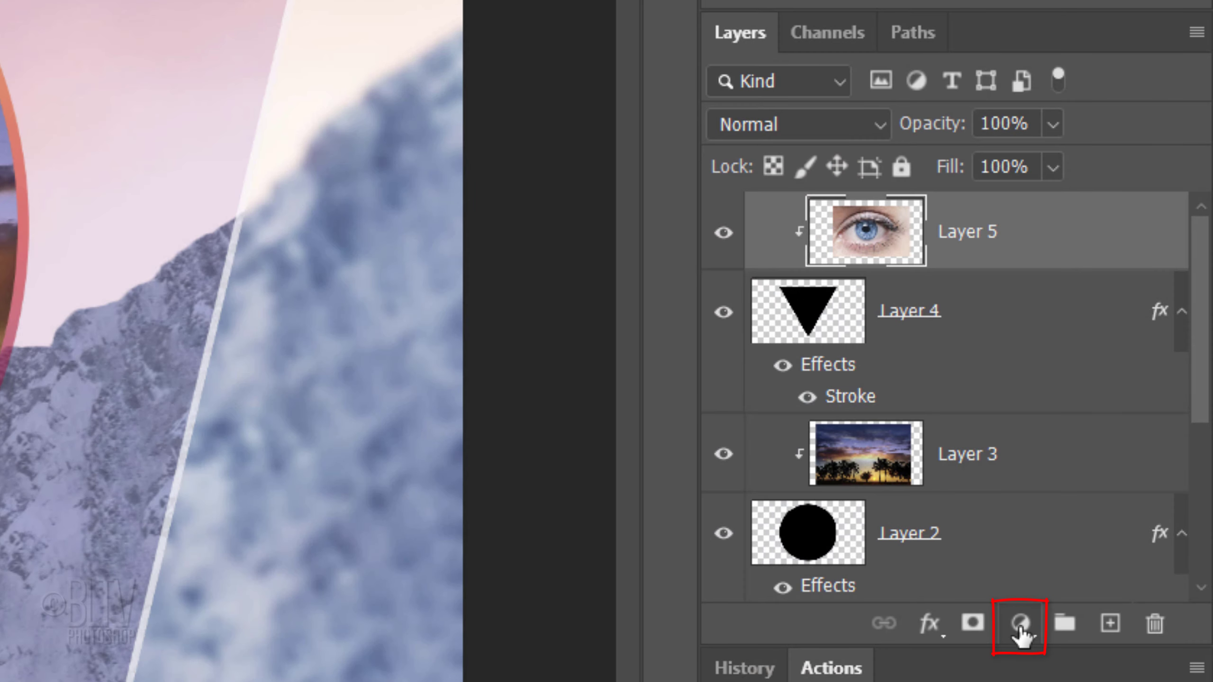
Step: Add a Color Lookup adjustment layer clipped to the eye photo and open its 3DLUT File list
{"action": "left_click", "coordinate": [1019, 623]}
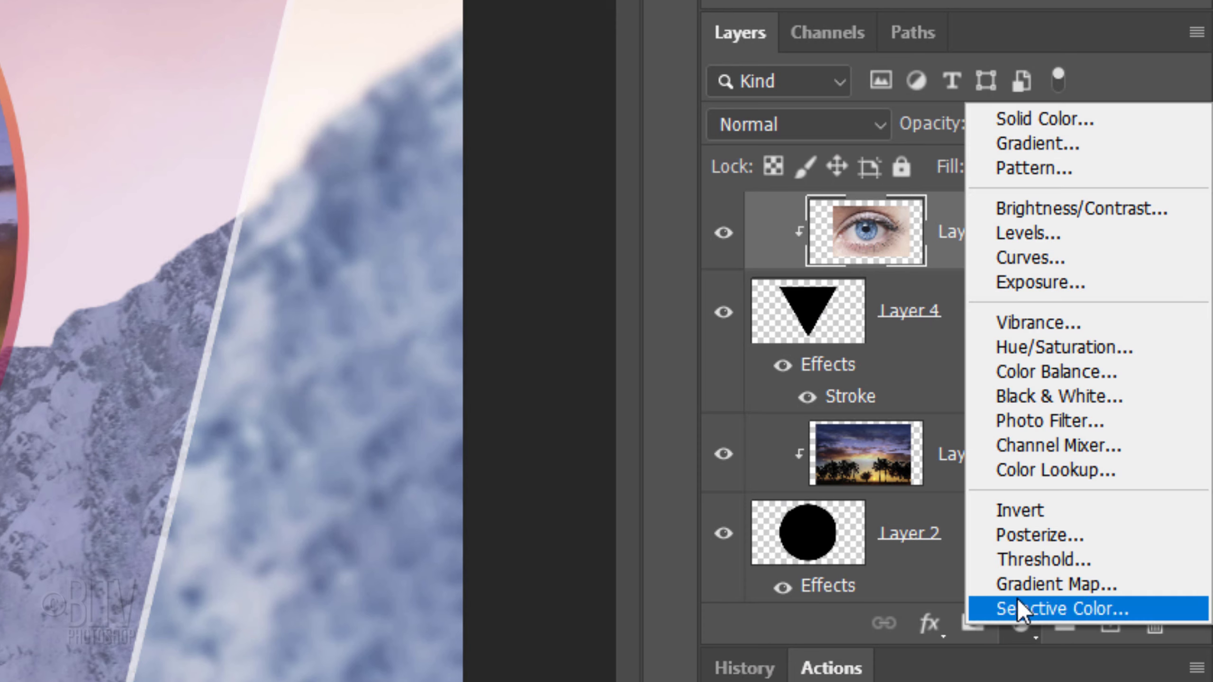
{"action": "left_click", "coordinate": [1032, 475]}
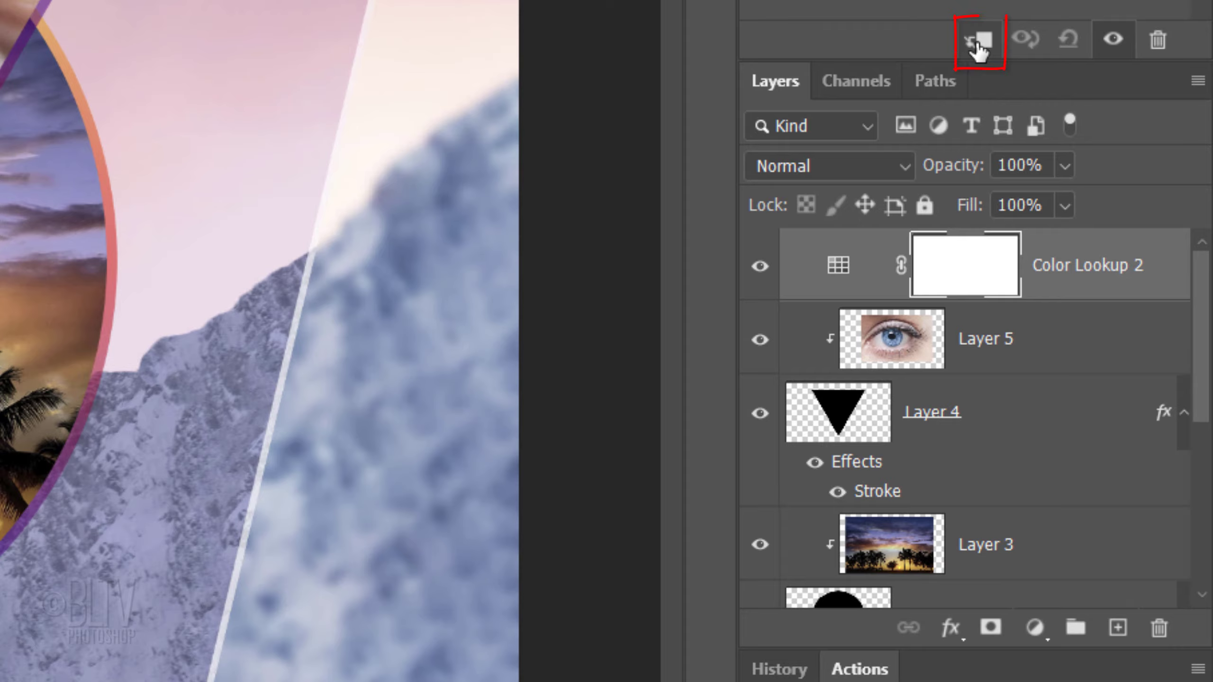
{"action": "left_click", "coordinate": [978, 44]}
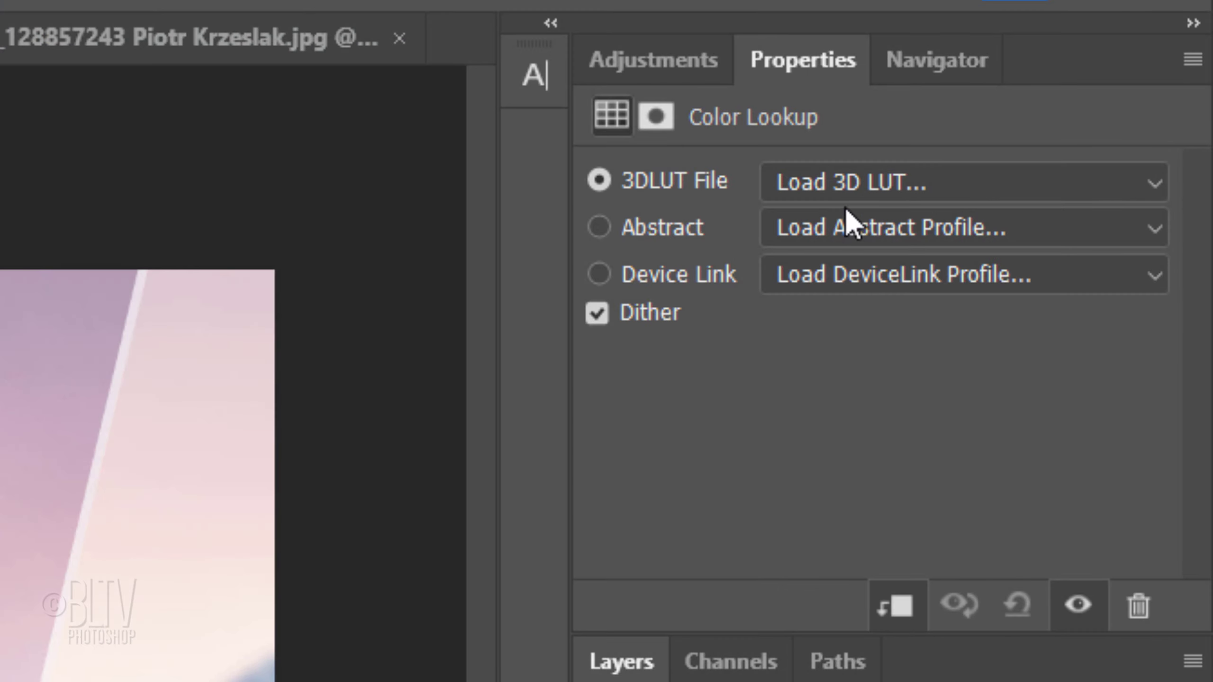
{"action": "left_click", "coordinate": [859, 191]}
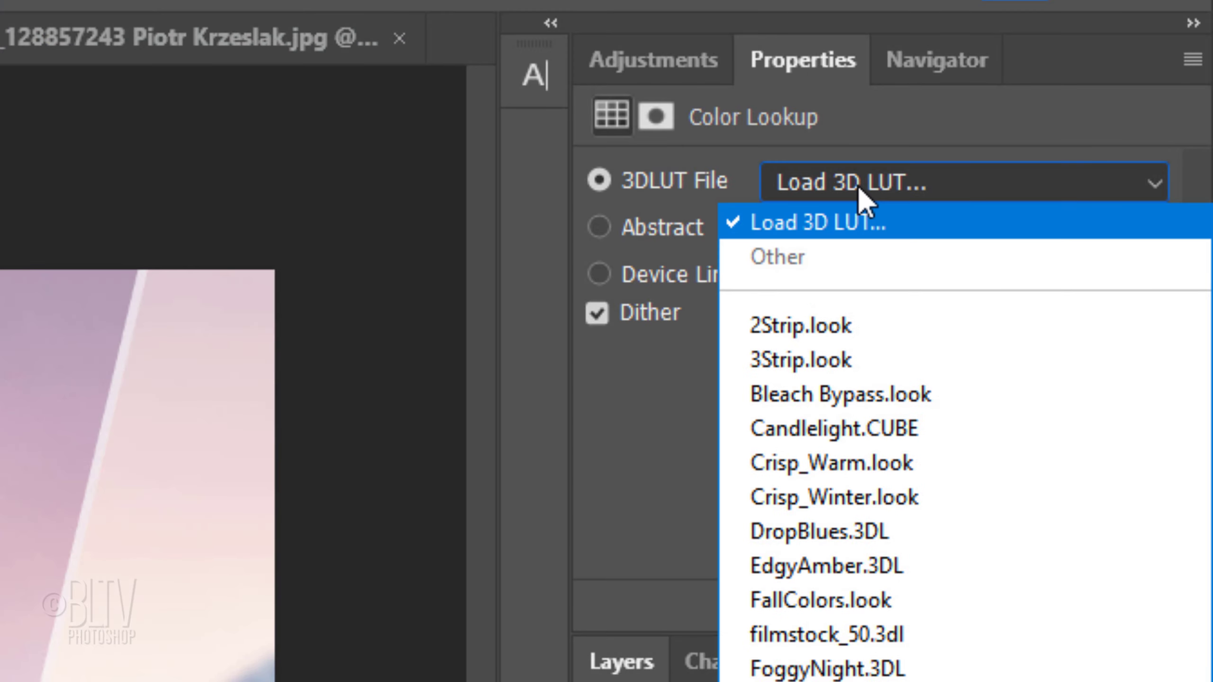